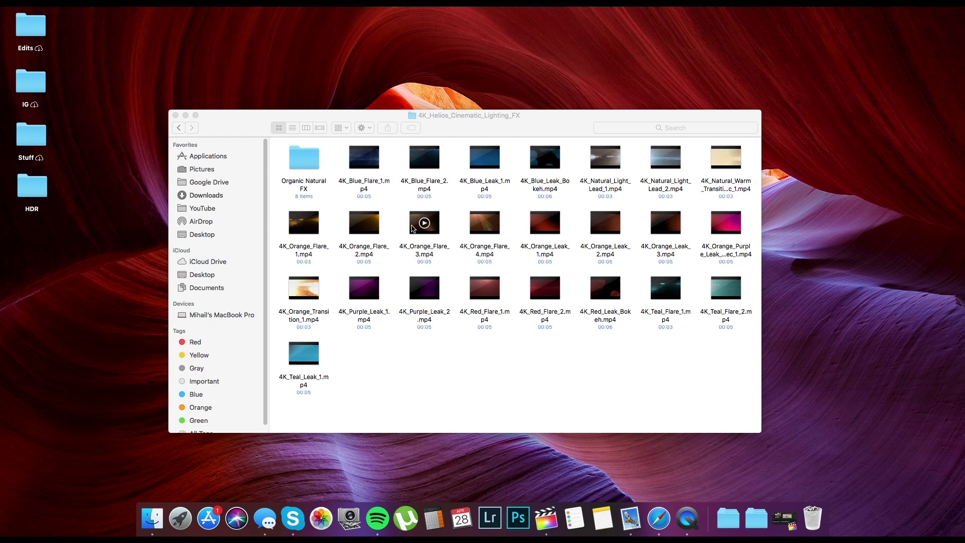
# - Look through the clips in the Organic Natural FX folder and return to the 4K_Helios_Cinematic_Lighting_FX folder
pyautogui.moveTo(379, 282)
pyautogui.doubleClick(303, 166)
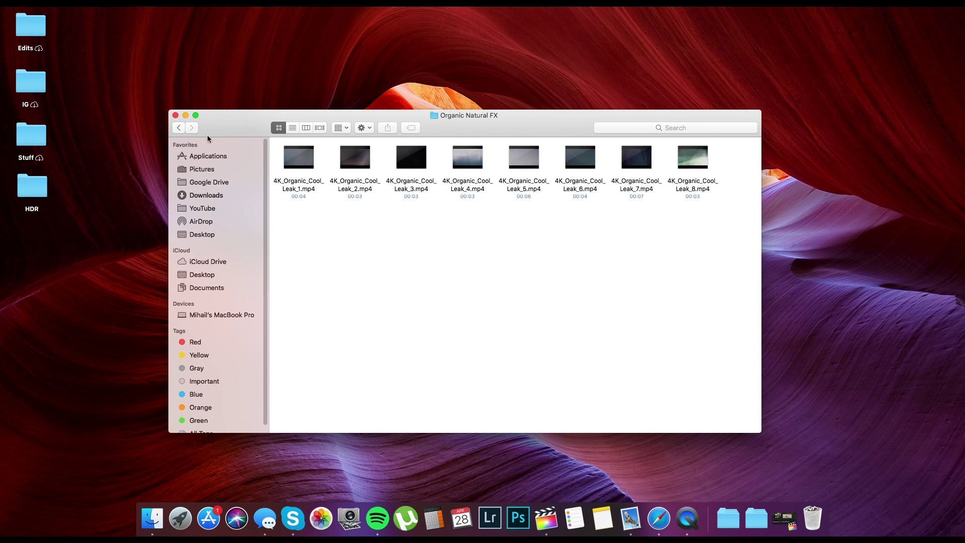
pyautogui.click(179, 128)
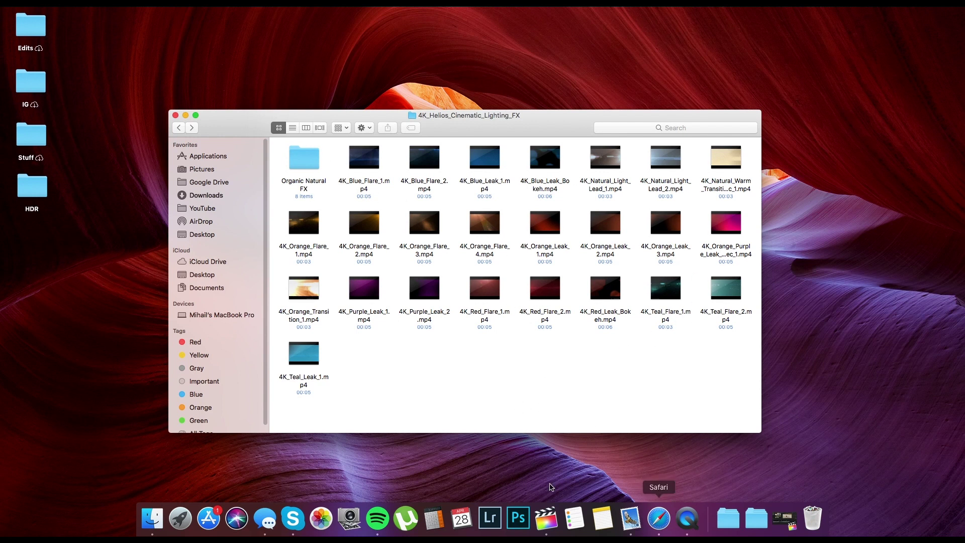
# - Switch to Final Cut Pro and play the opening DJI_0057 beach clip with the overlay clips disabled
pyautogui.click(547, 518)
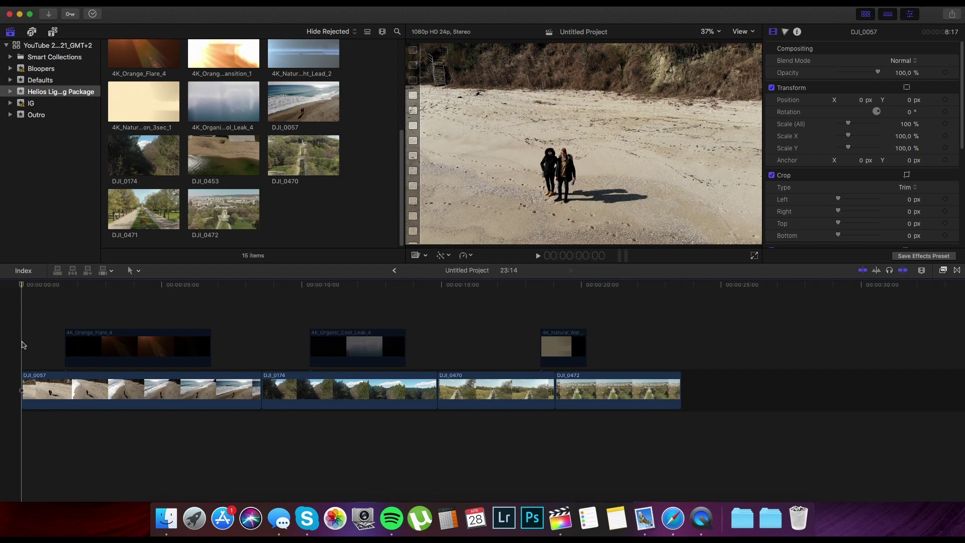
pyautogui.press('space')
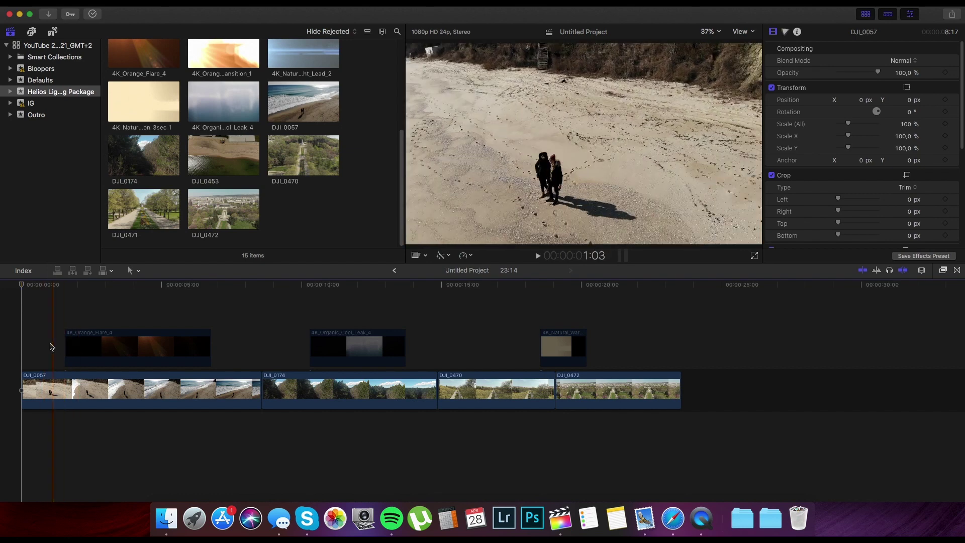
pyautogui.press('space')
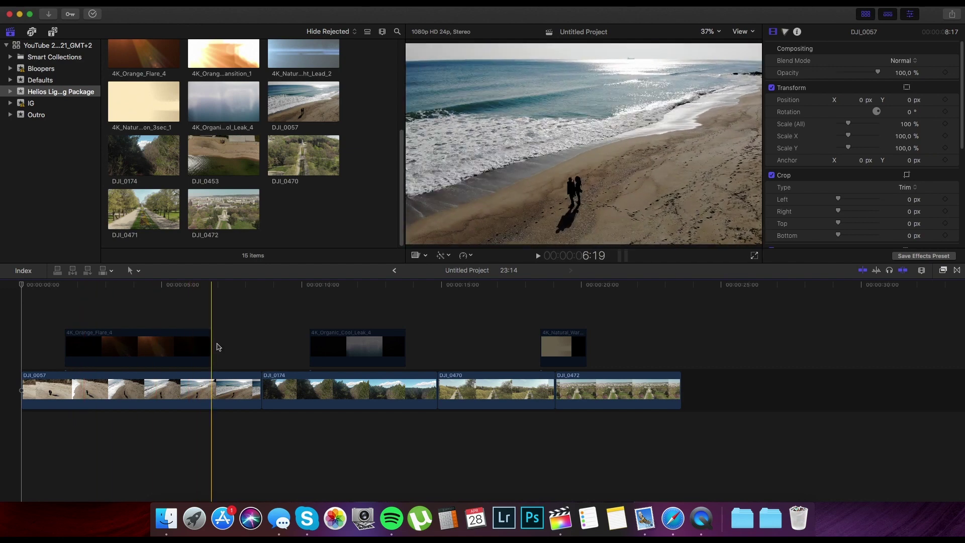
pyautogui.press('space')
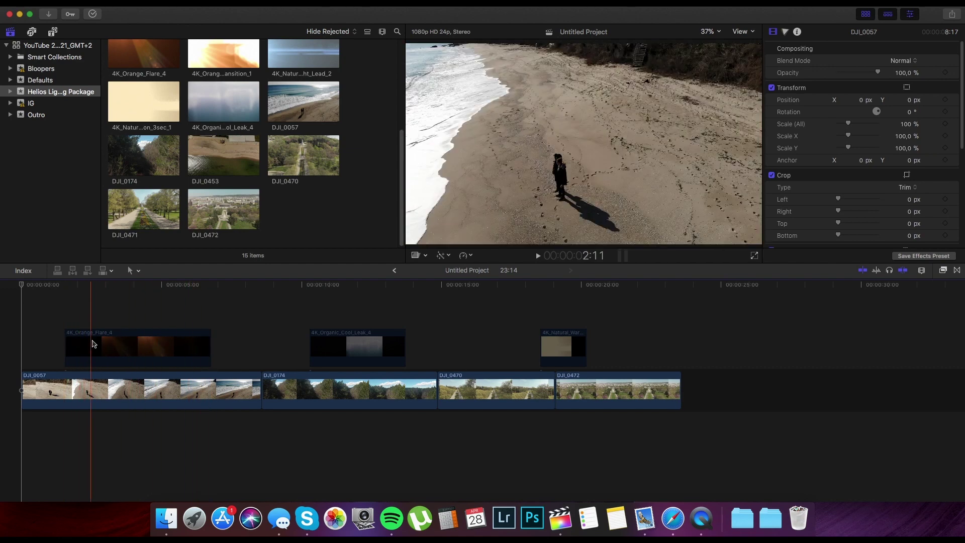
pyautogui.press('space')
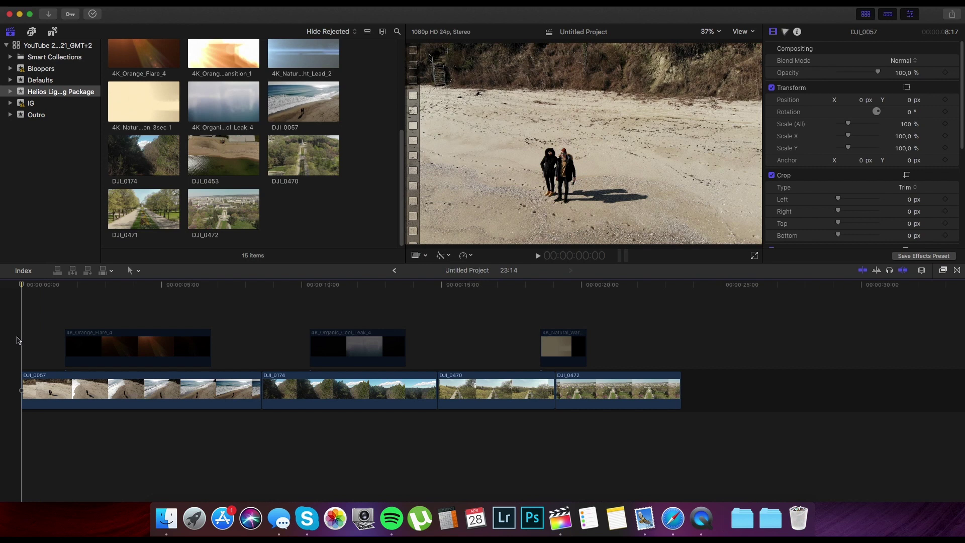
pyautogui.press('space')
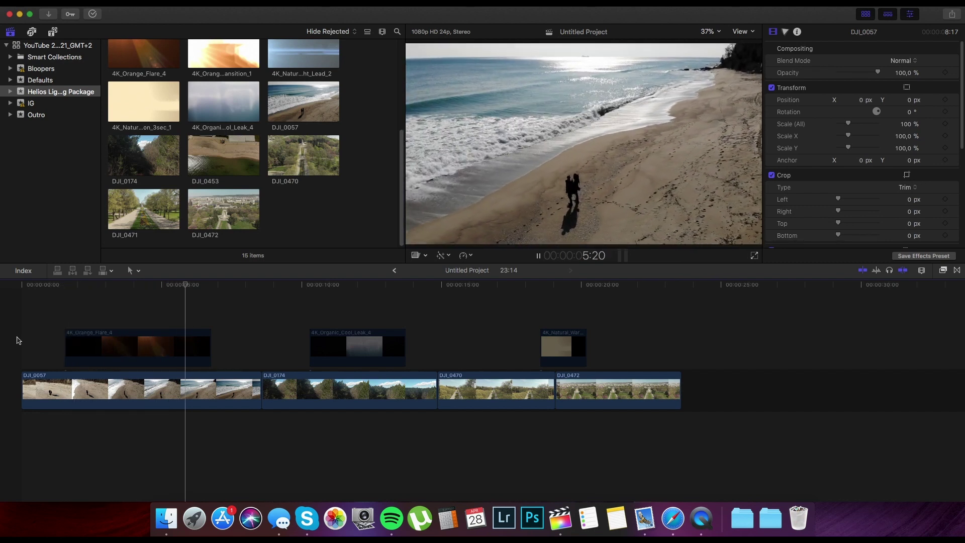
pyautogui.press('space')
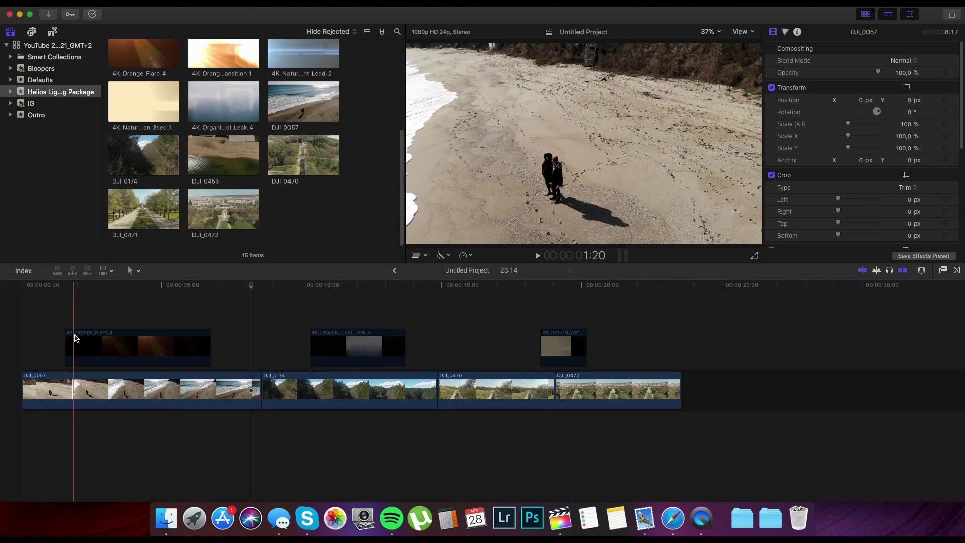
# - Enable the disabled 4K_Orange_Flare_4 clip above DJI_0057 in the timeline
pyautogui.click(131, 341)
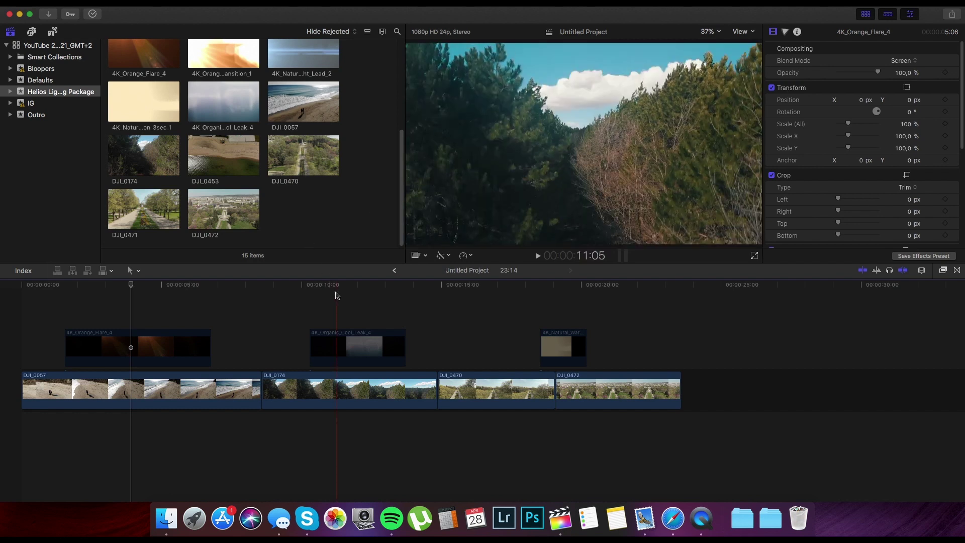
pyautogui.click(133, 300)
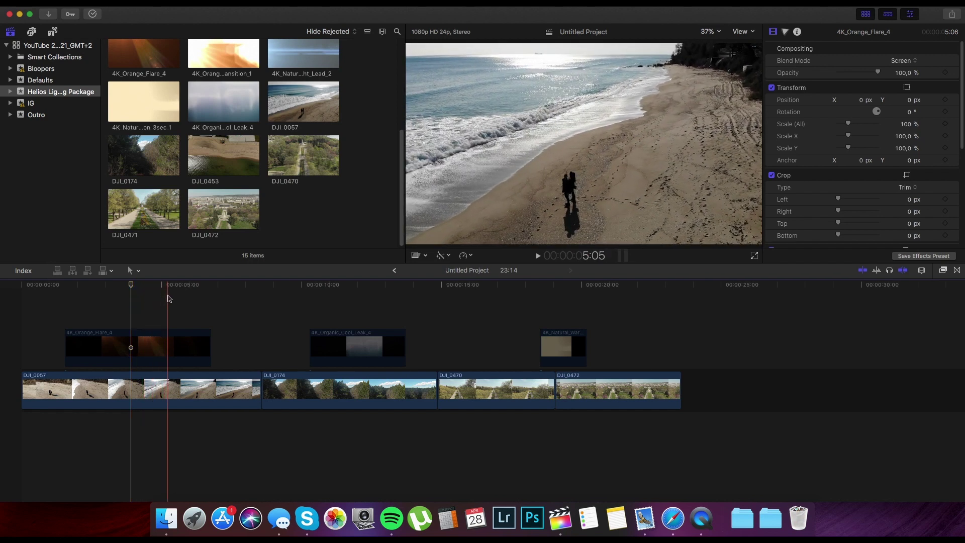
pyautogui.click(99, 342)
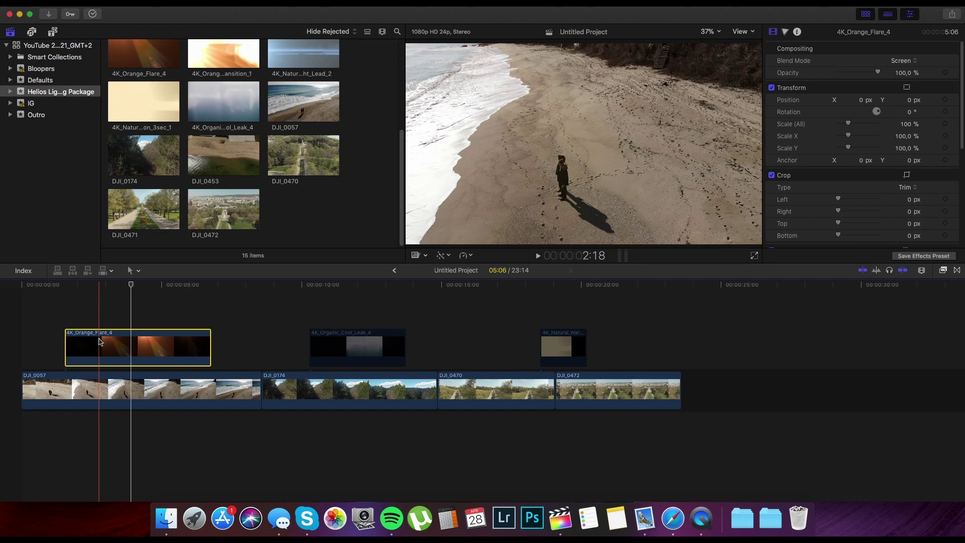
# - Play the timeline from the start to preview the orange flare over the beach clip, stopping partway through the flare
pyautogui.click(21, 330)
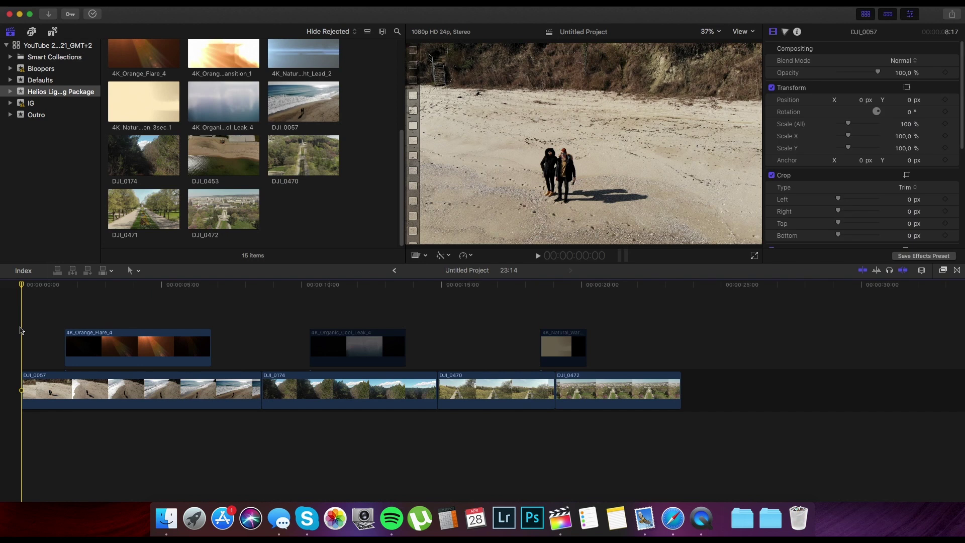
pyautogui.press('space')
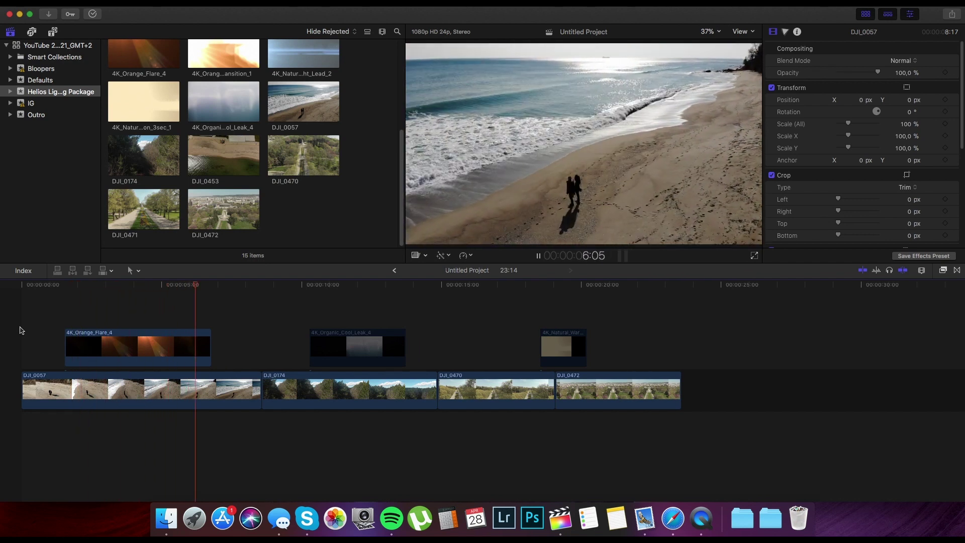
pyautogui.click(43, 310)
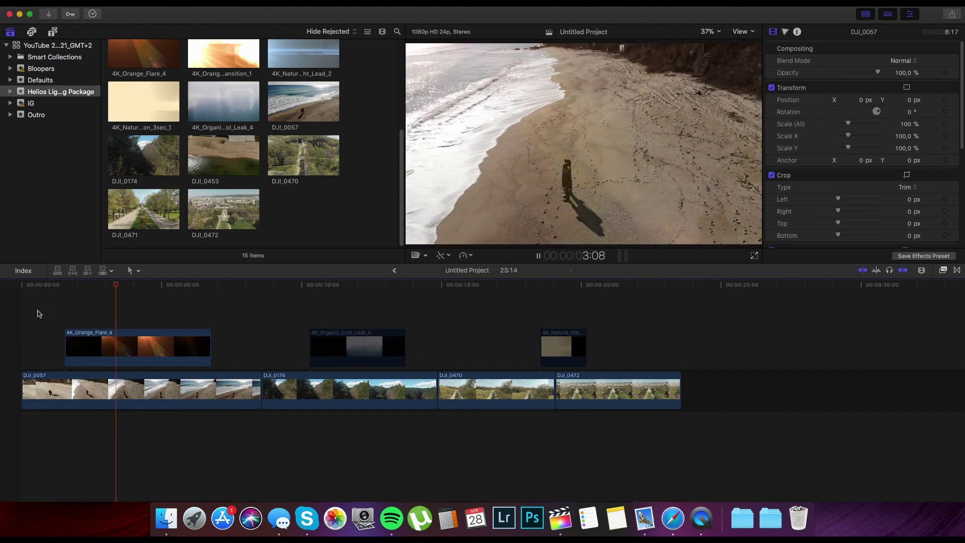
pyautogui.press('space')
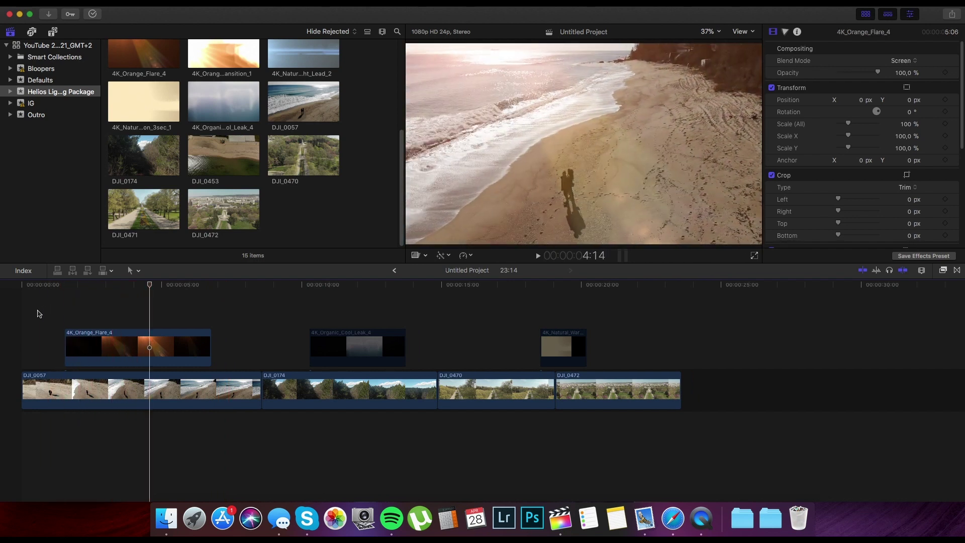
# - Toggle the 4K_Orange_Flare_4 clip off and on twice to compare the beach frame without and with the flare
pyautogui.click(123, 347)
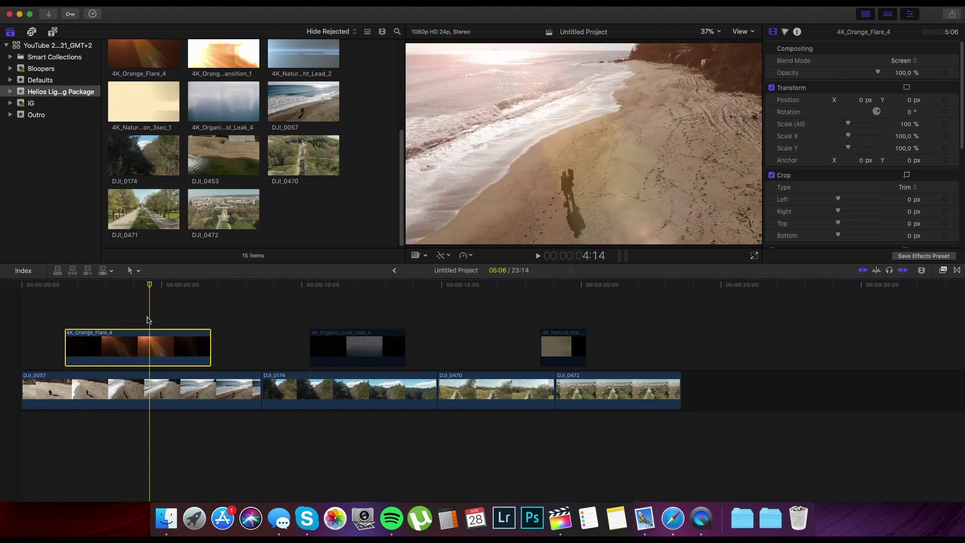
pyautogui.press('v')
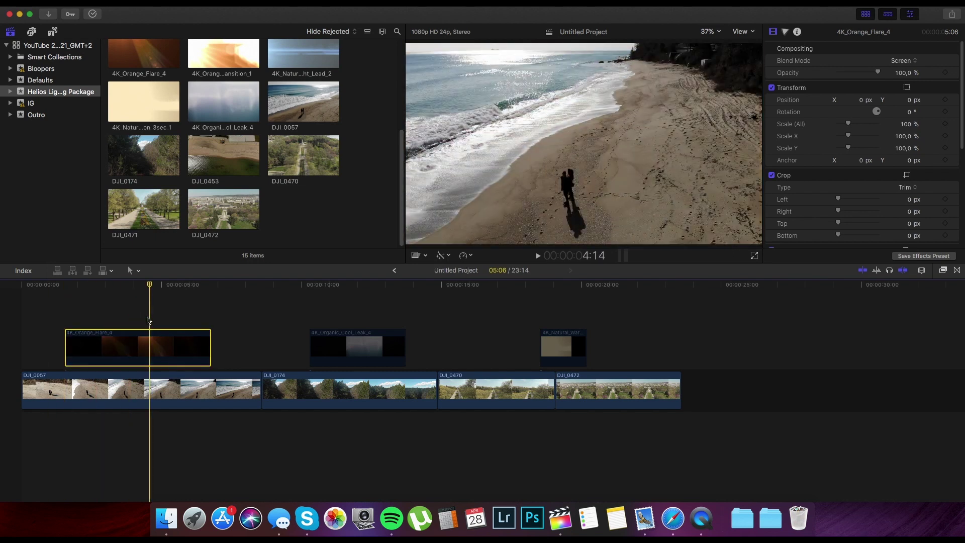
pyautogui.press('v')
pyautogui.press('v')
pyautogui.press('v')
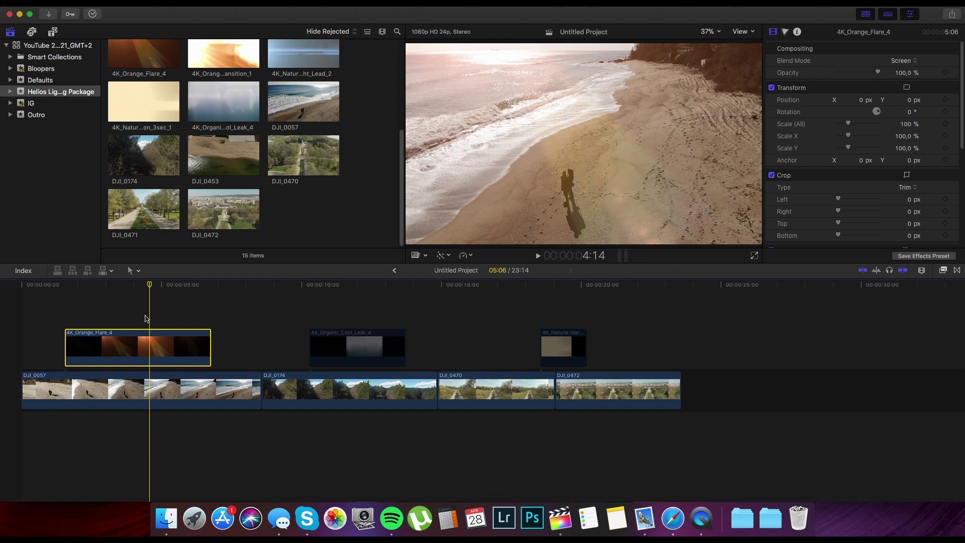
# - Replay the project from the beginning until past the end of the enabled orange flare clip
pyautogui.click(19, 319)
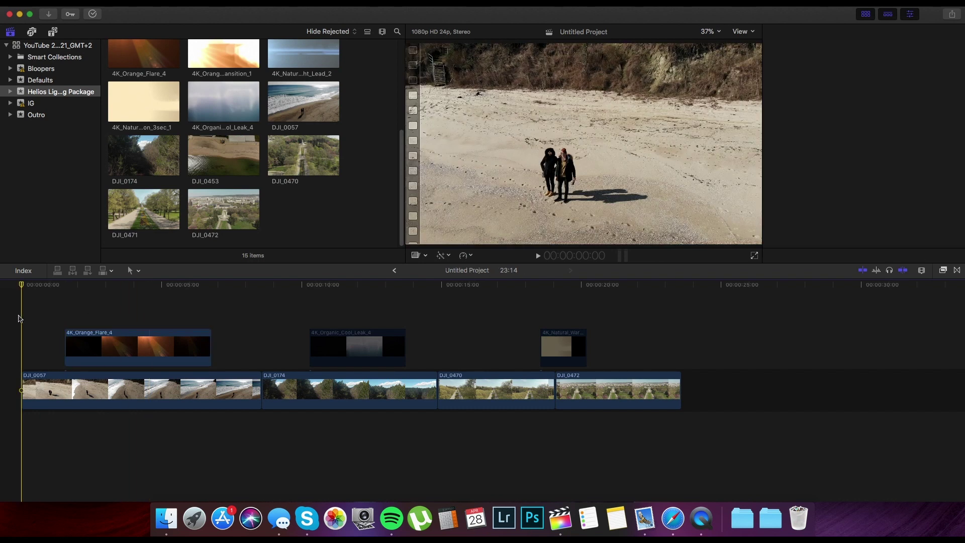
pyautogui.press('space')
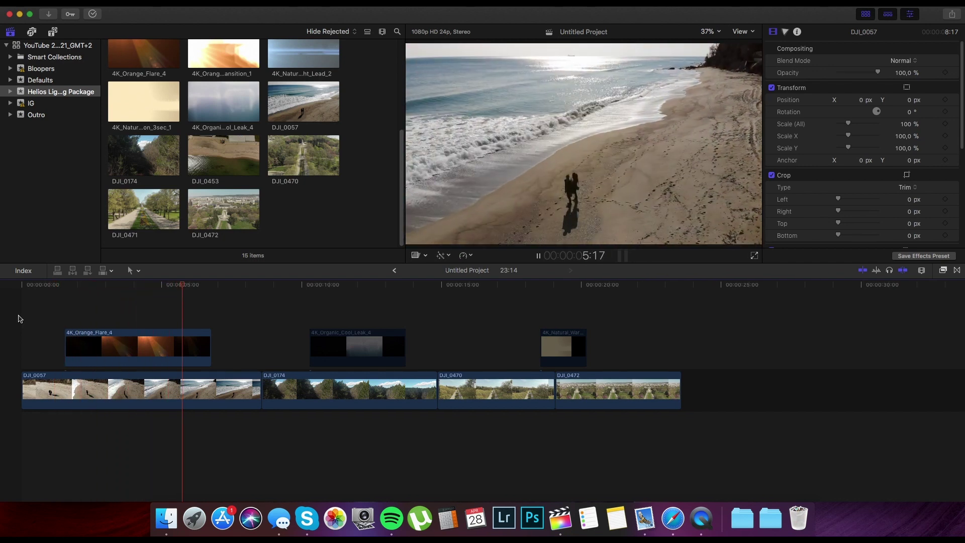
pyautogui.press('space')
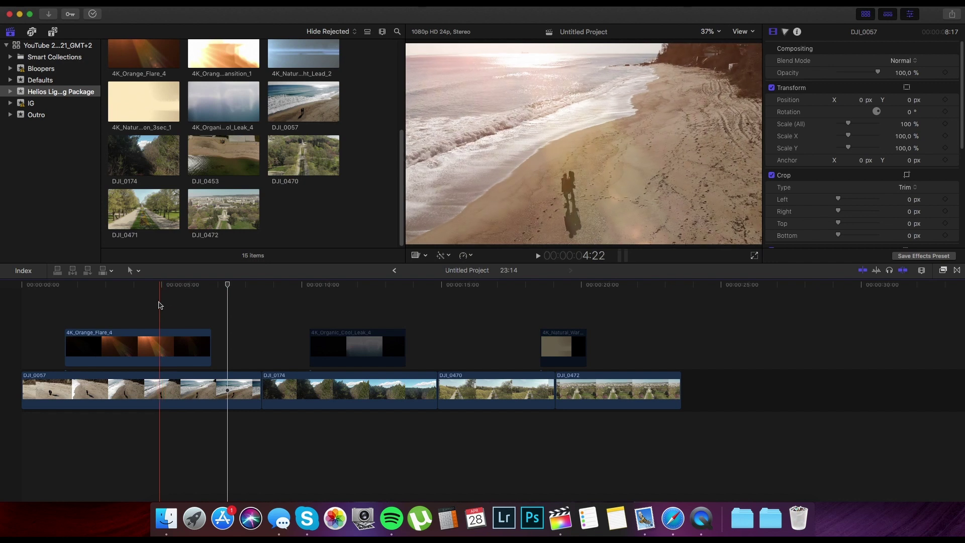
# - Replace the 4K_Orange_Flare_4 timeline clip with a fresh copy from the browser, connected above DJI_0057 at about 1 second
pyautogui.click(153, 342)
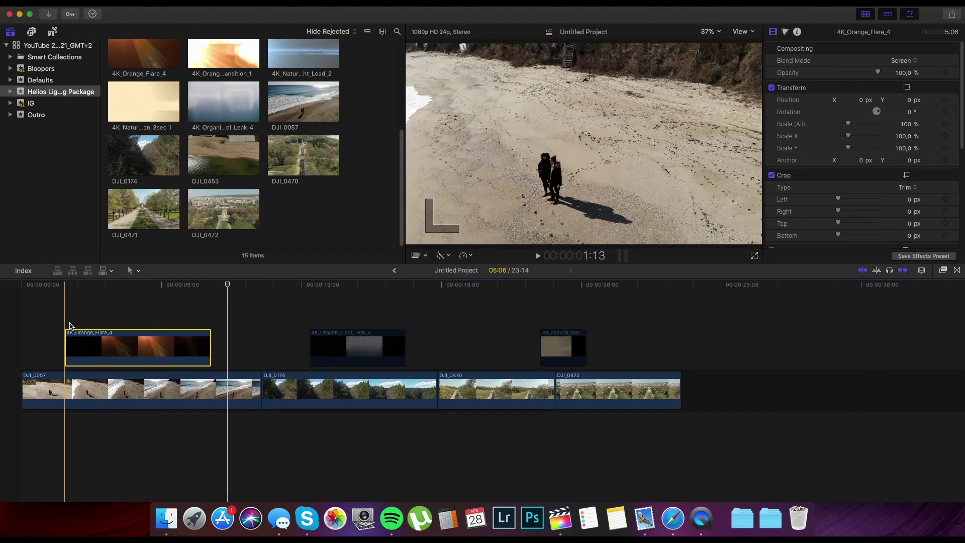
pyautogui.scroll(2, 126, 105)
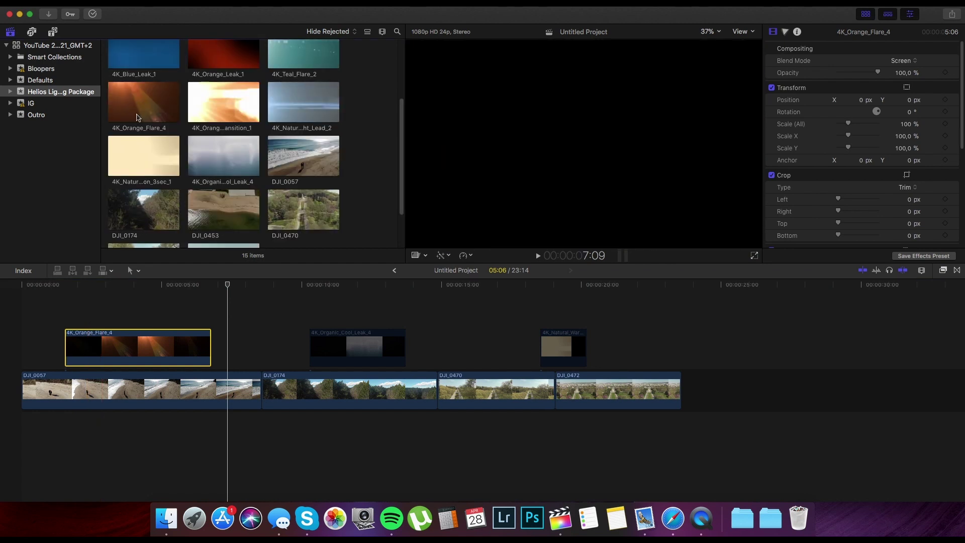
pyautogui.hotkey('shift', 'f')
pyautogui.click(139, 348)
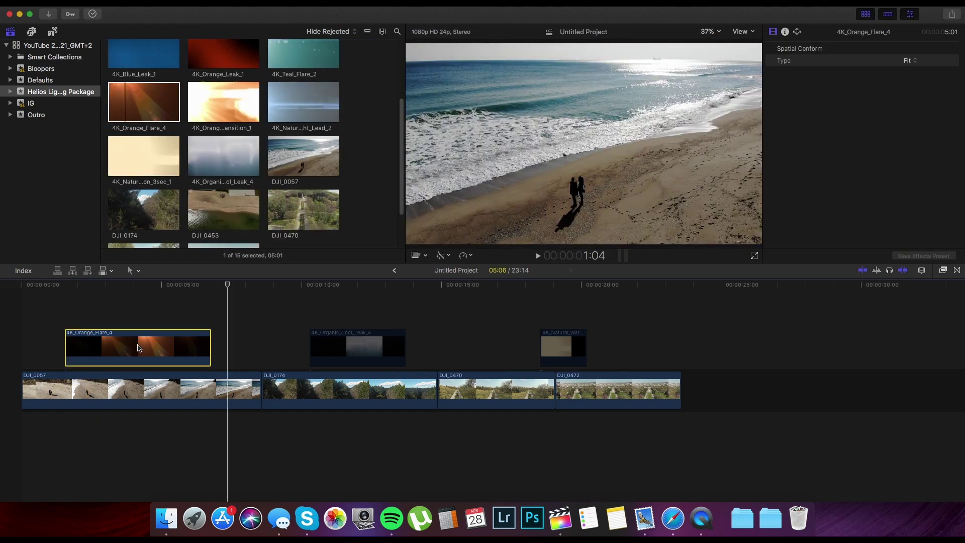
pyautogui.press('Delete')
pyautogui.click(129, 106)
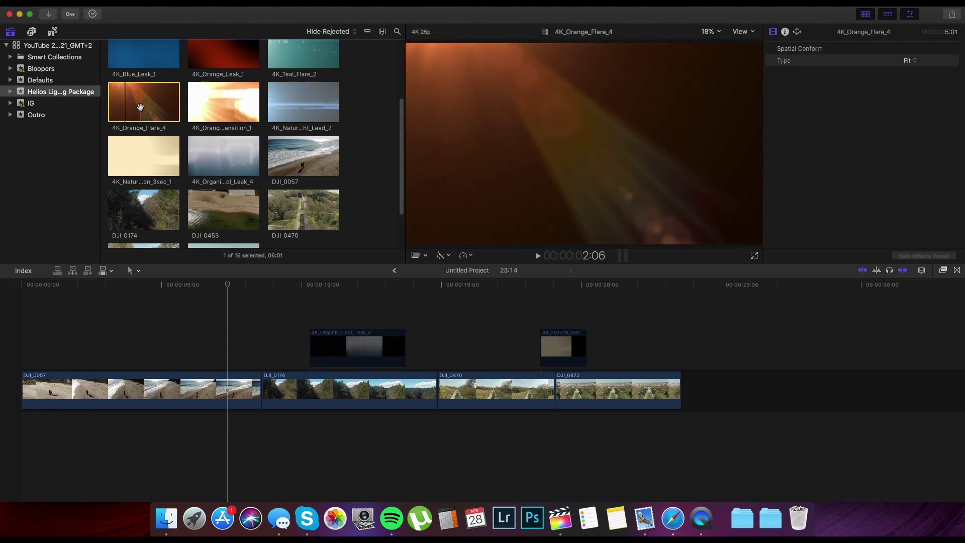
pyautogui.moveTo(96, 264); pyautogui.dragTo(59, 329)
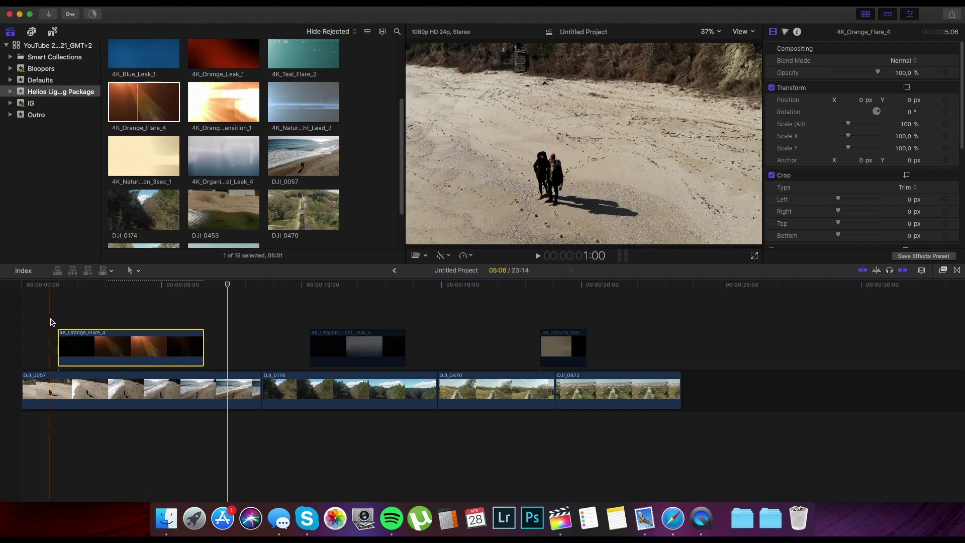
# - Play the beach section to check how the newly added flare clip looks in Normal blend mode
pyautogui.click(39, 324)
pyautogui.press('space')
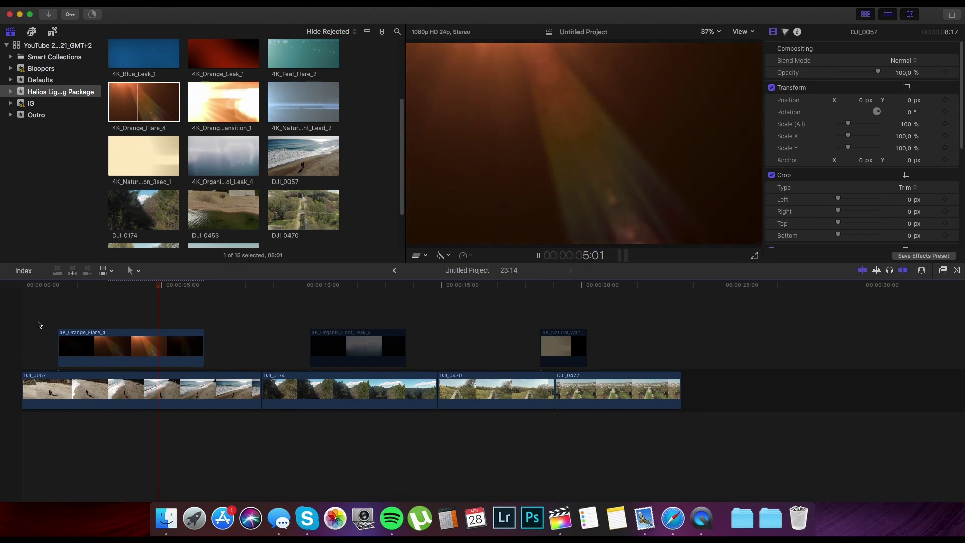
pyautogui.press('space')
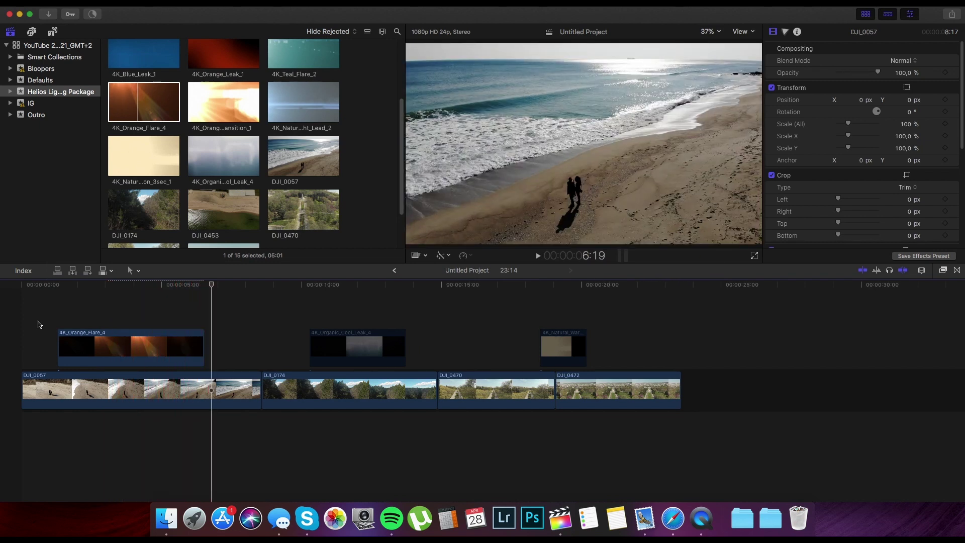
# - Set the blend mode of the 4K_Orange_Flare_4 timeline clip to Screen
pyautogui.click(84, 344)
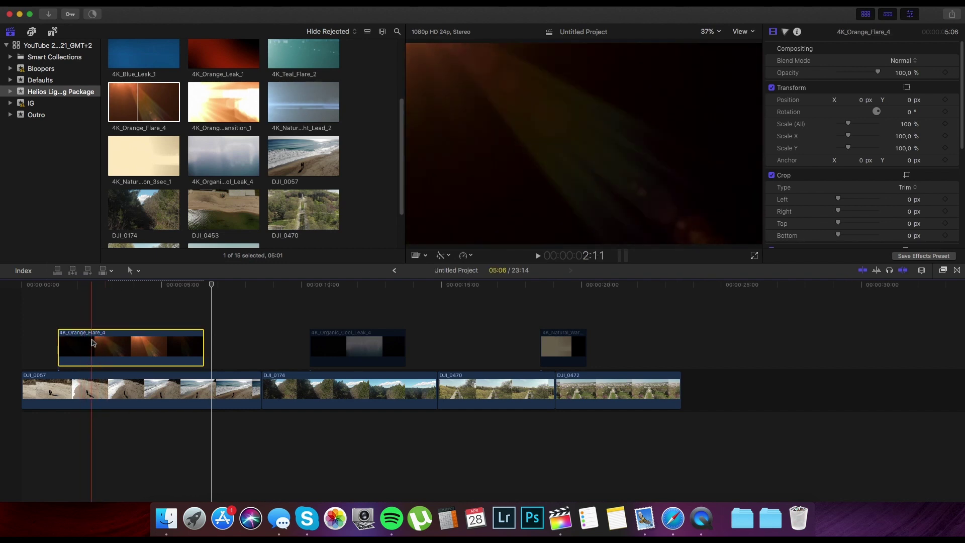
pyautogui.click(905, 61)
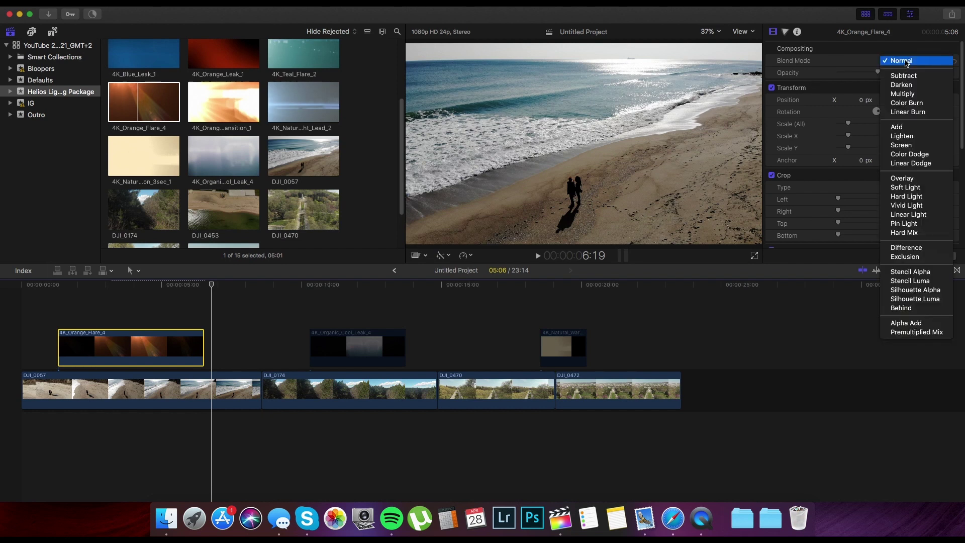
pyautogui.click(900, 145)
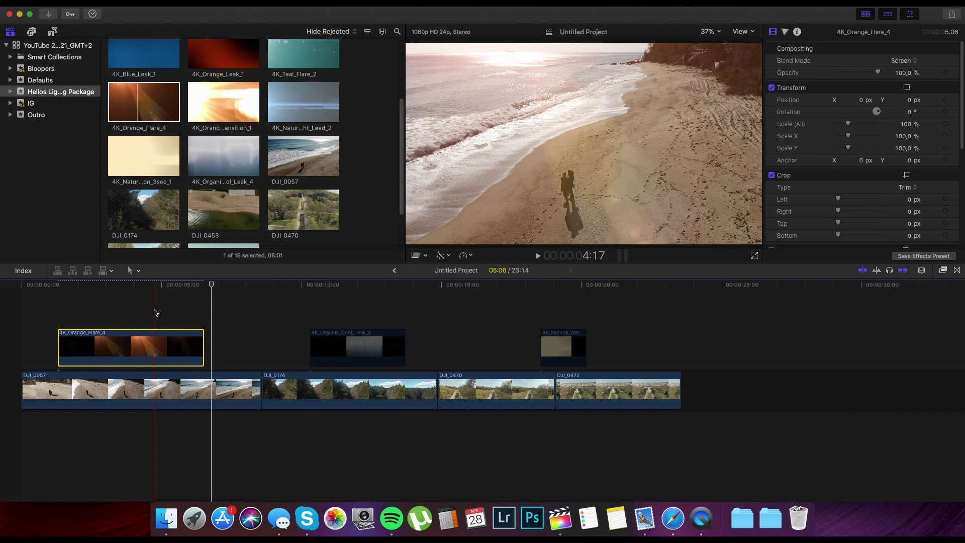
# - Play the flare section over DJI_0057 to review the Screen blend result
pyautogui.click(69, 311)
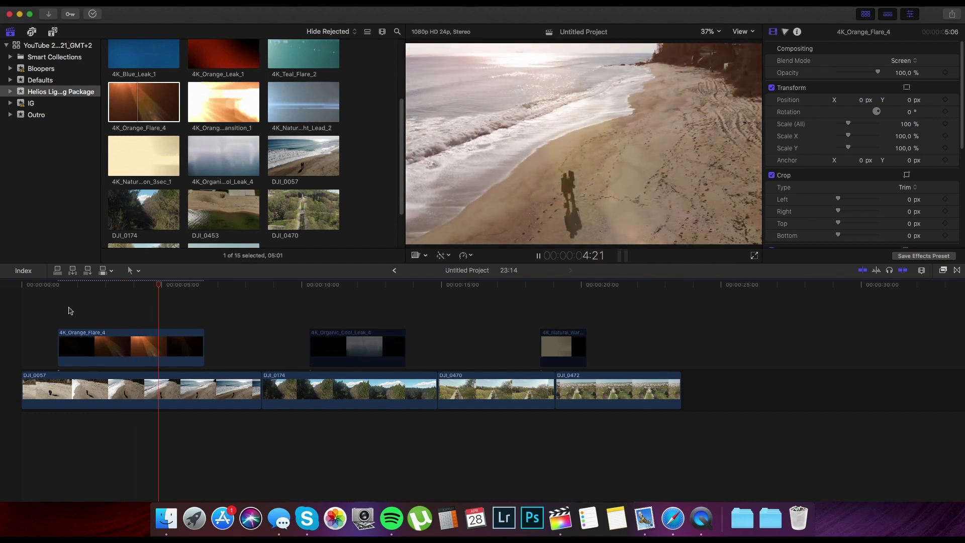
pyautogui.press('space')
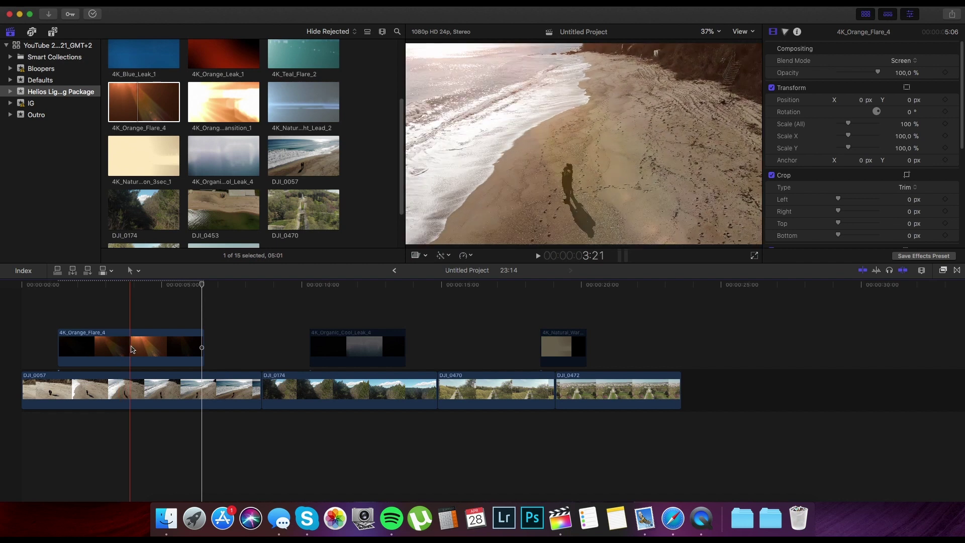
pyautogui.click(91, 318)
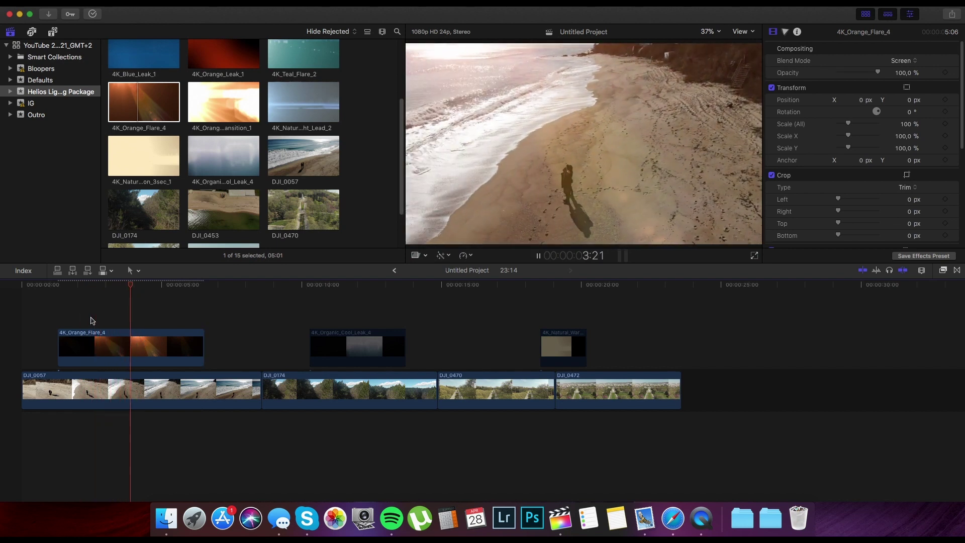
# - Lower the opacity of the 4K_Orange_Flare_4 timeline clip to 50.7% and play the flare section to review it
pyautogui.press('space')
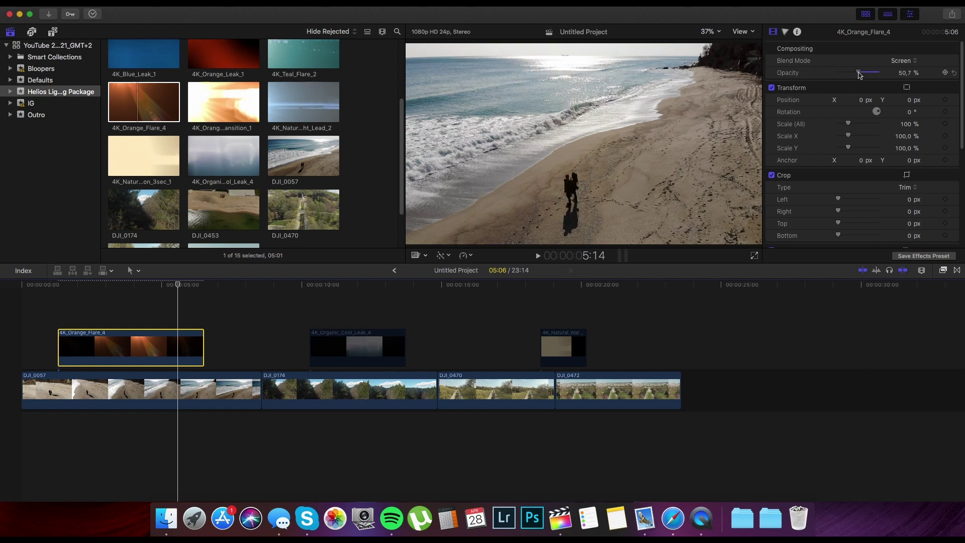
pyautogui.click(82, 311)
pyautogui.press('space')
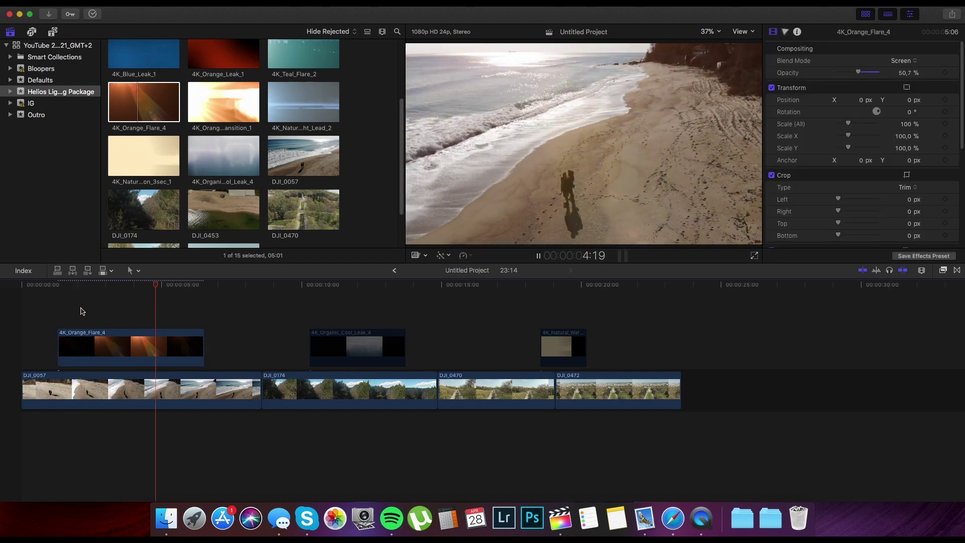
pyautogui.press('space')
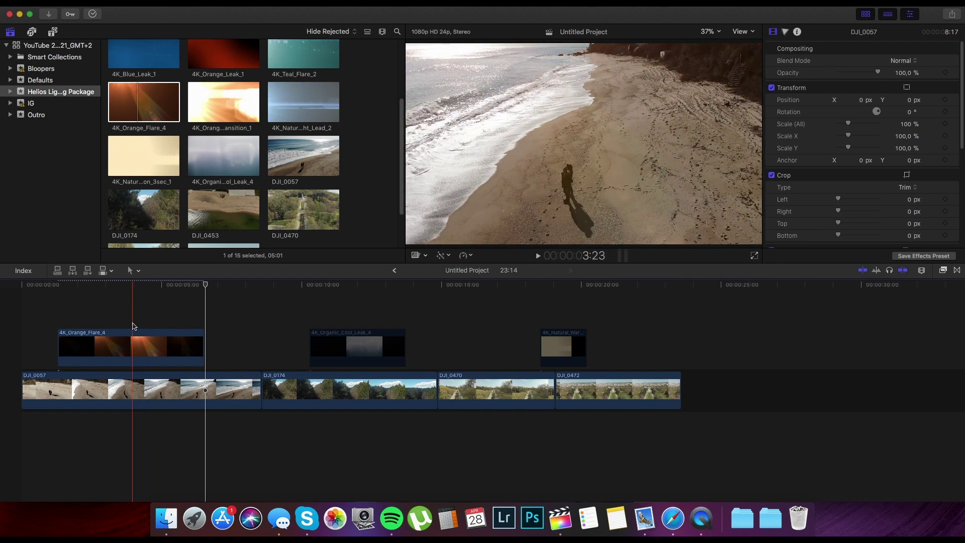
# - Set the 4K_Orange_Flare_4 timeline clip's opacity back to 100% and play the section from about 2:07
pyautogui.click(161, 333)
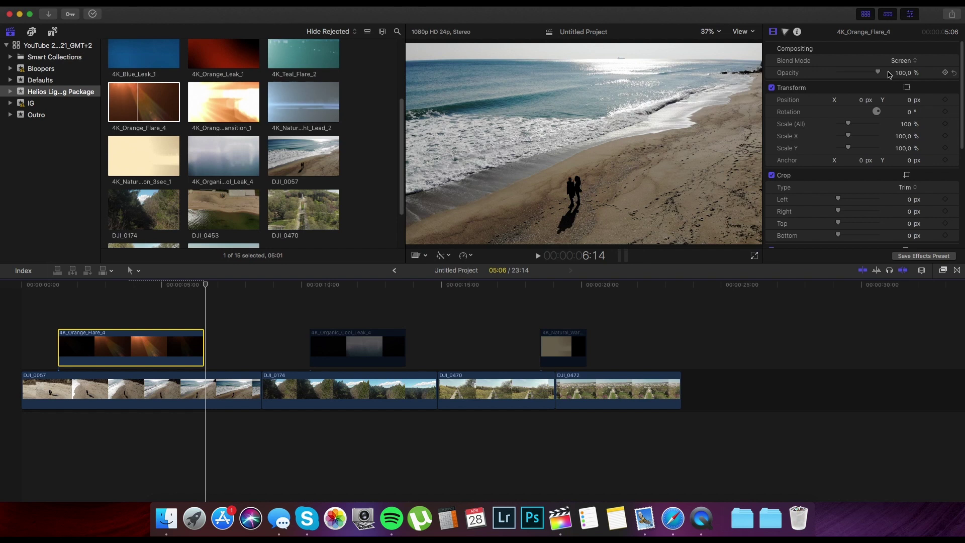
pyautogui.click(88, 310)
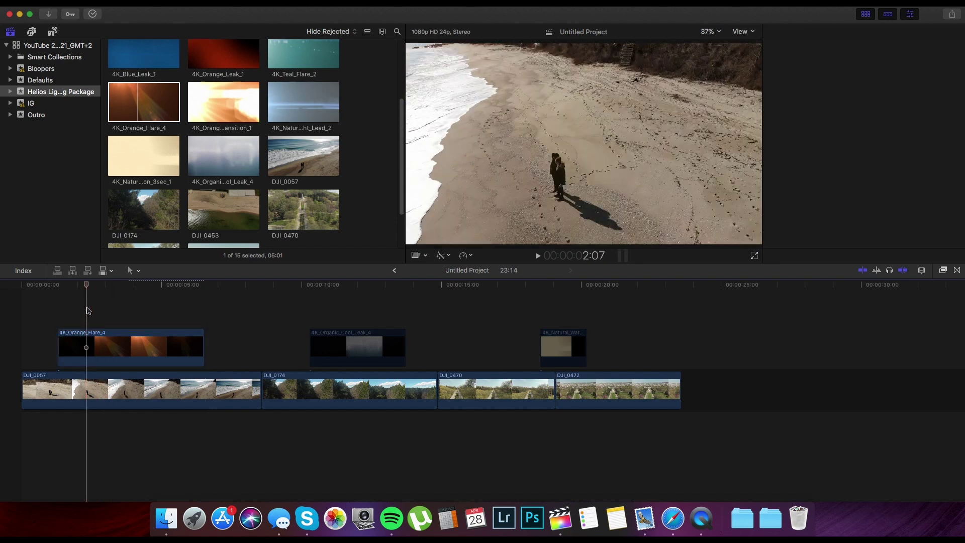
pyautogui.press('space')
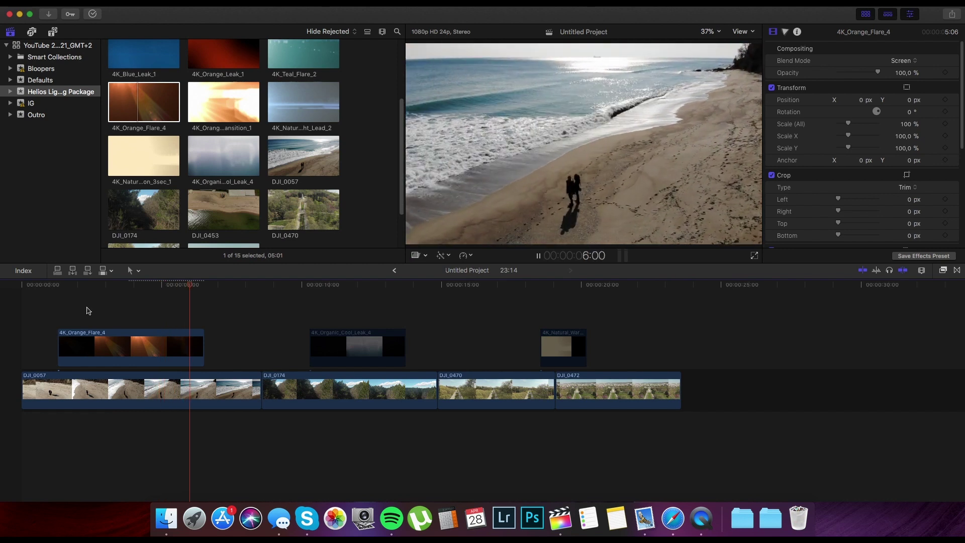
pyautogui.press('space')
# - Cut the 4K_Orange_Flare_4 timeline clip at about 5:13 and delete the piece after the cut
pyautogui.click(75, 338)
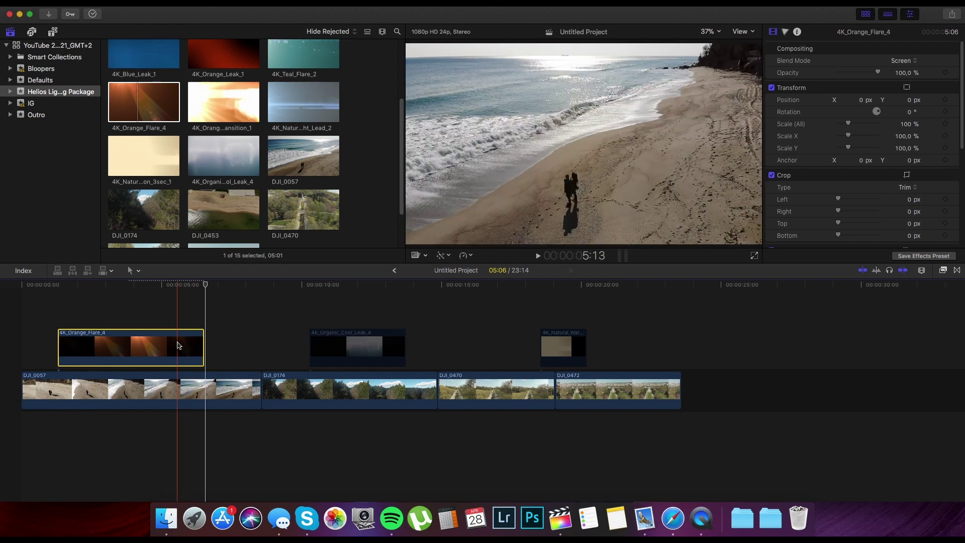
pyautogui.press('b')
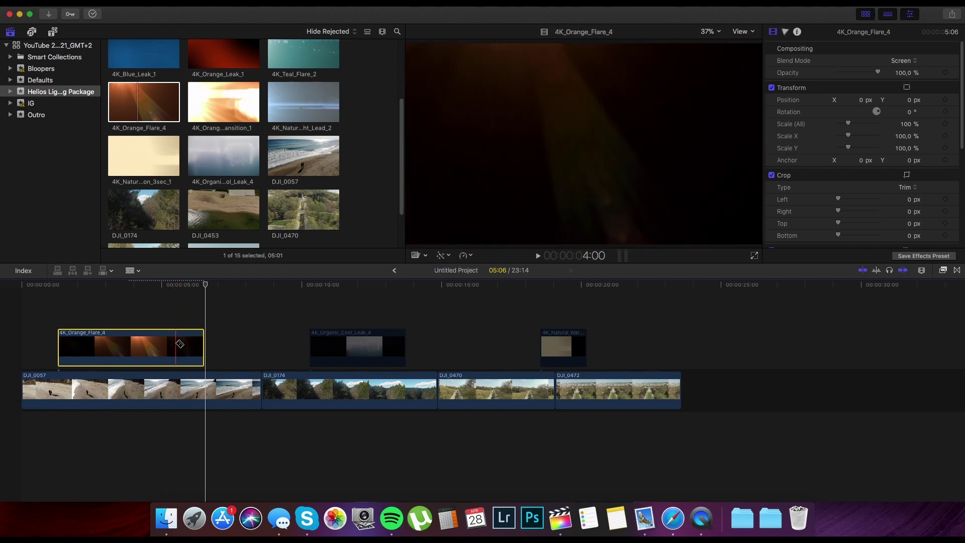
pyautogui.click(181, 344)
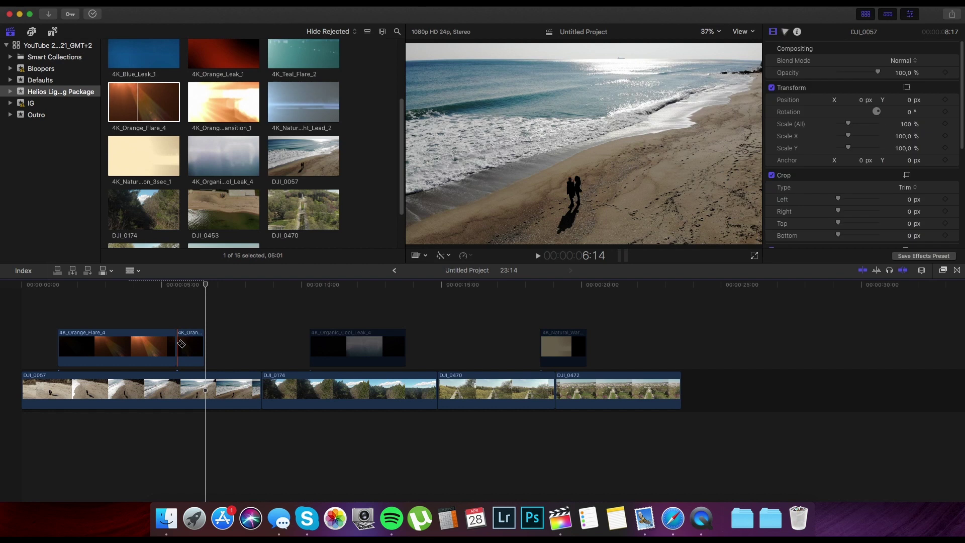
pyautogui.press('super+z')
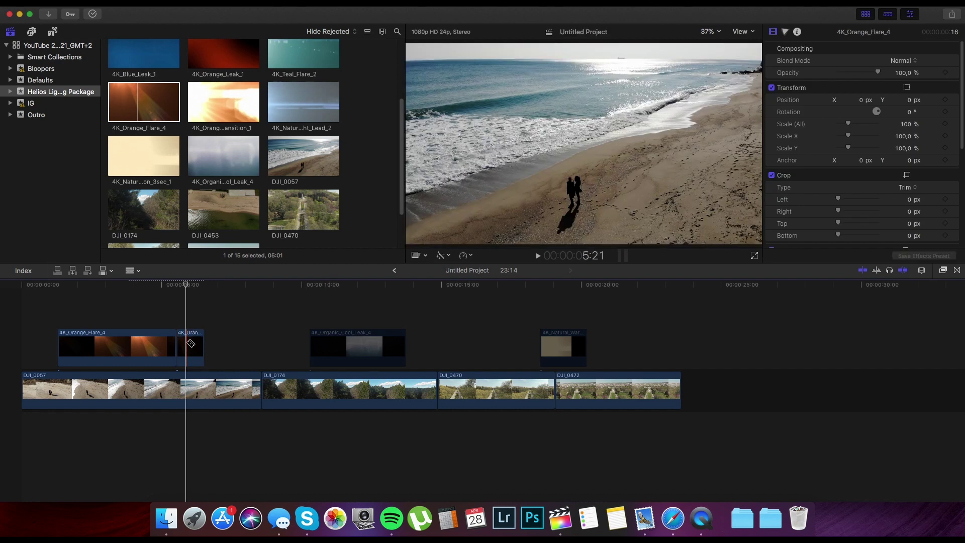
pyautogui.press('a')
pyautogui.click(192, 344)
pyautogui.press('BackSpace')
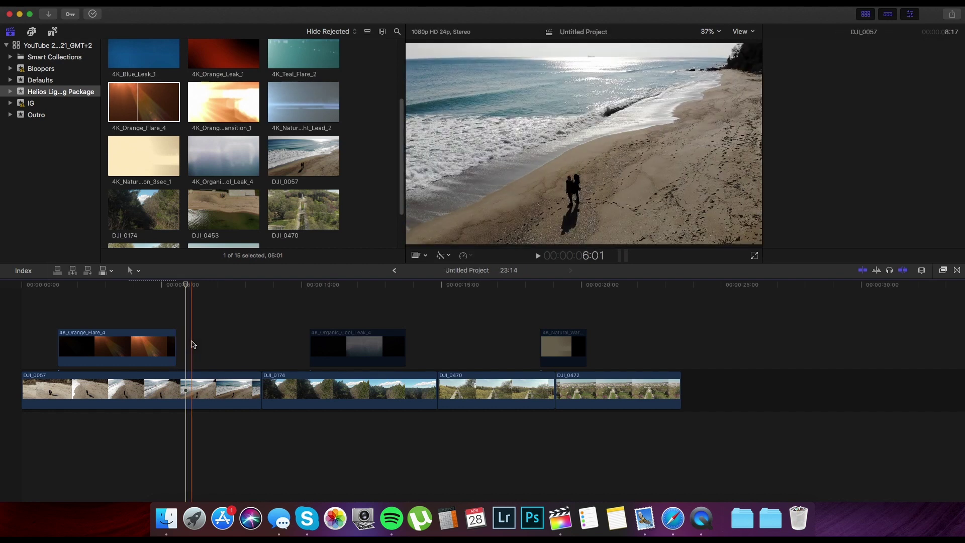
# - Slow the 4K_Orange_Flare_4 timeline clip to 50% speed and move it earlier, near the start of DJI_0057
pyautogui.click(142, 347)
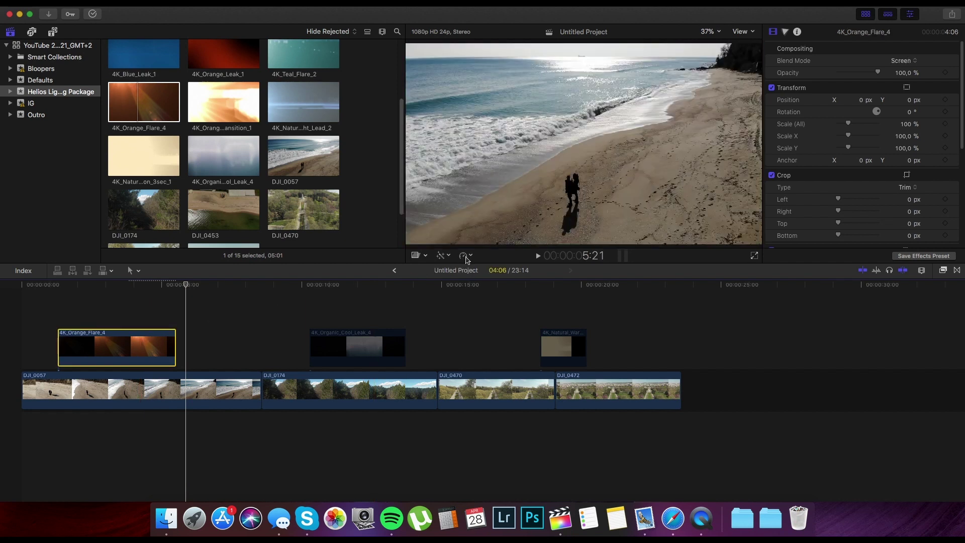
pyautogui.click(464, 256)
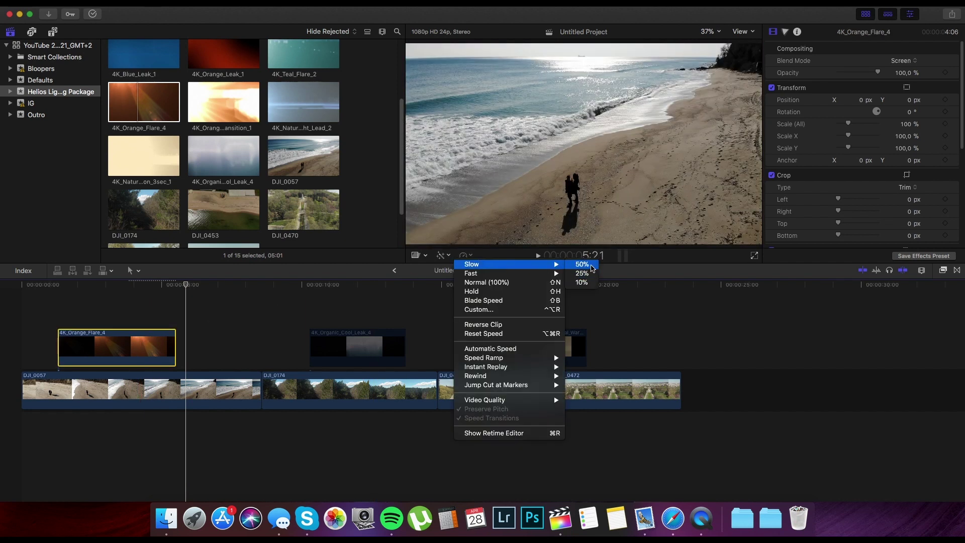
pyautogui.click(583, 265)
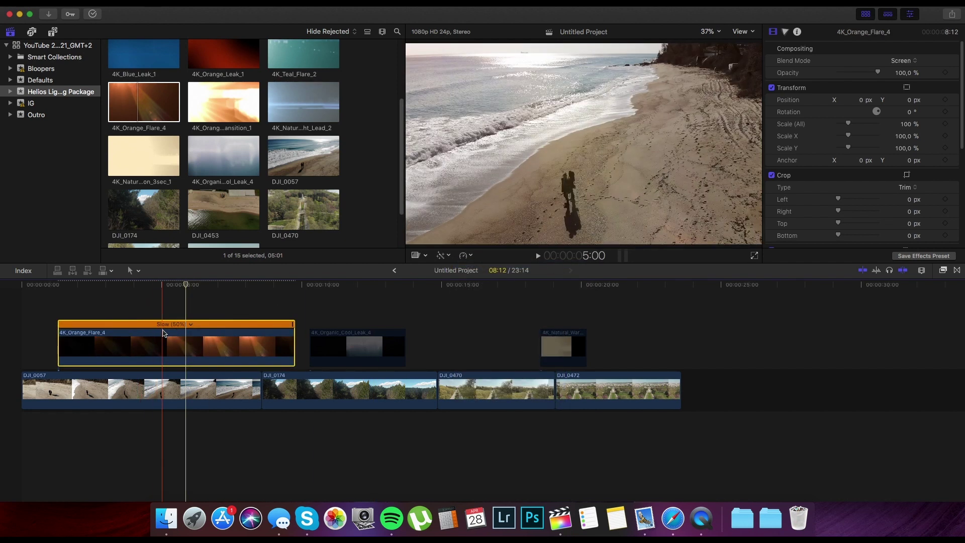
pyautogui.moveTo(167, 333); pyautogui.dragTo(134, 332)
# - Play the beach section from about 1 second to review the slowed flare over DJI_0057
pyautogui.click(49, 312)
pyautogui.press('space')
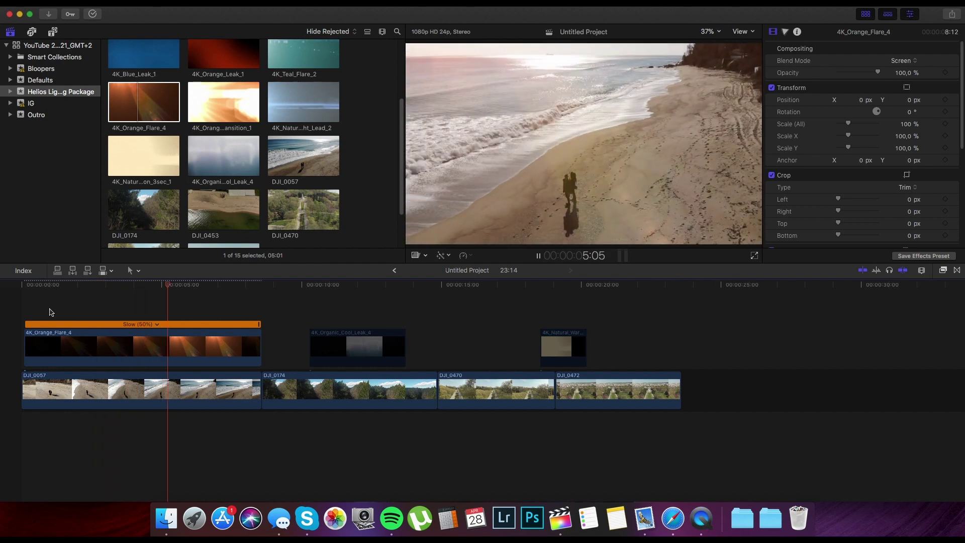
pyautogui.press('space')
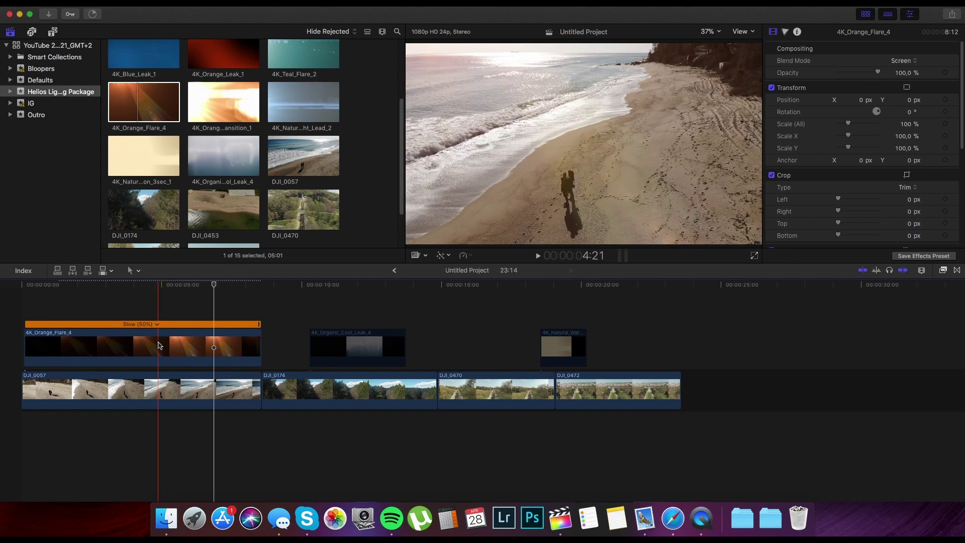
# - Delete the 4K_Orange_Flare_4 clip above DJI_0057 from the timeline
pyautogui.click(153, 344)
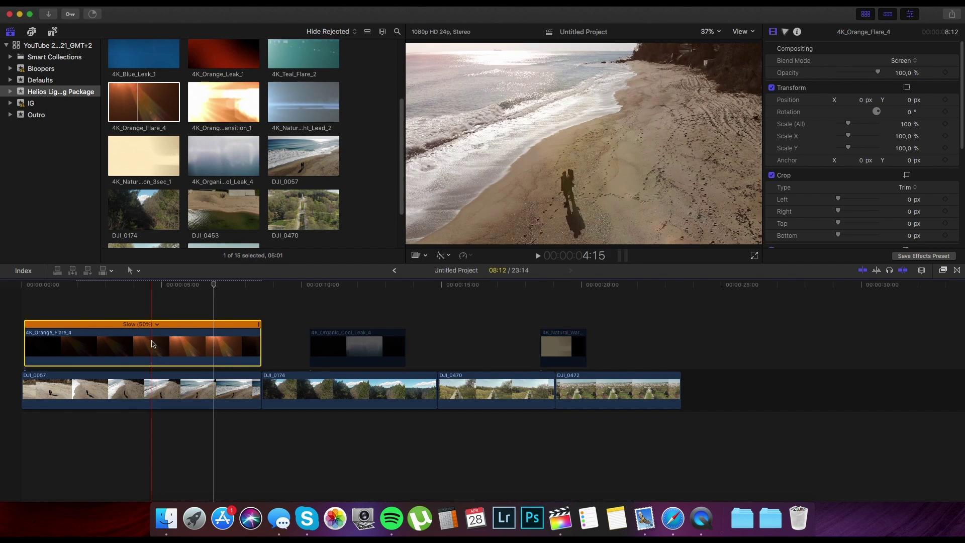
pyautogui.press('Delete')
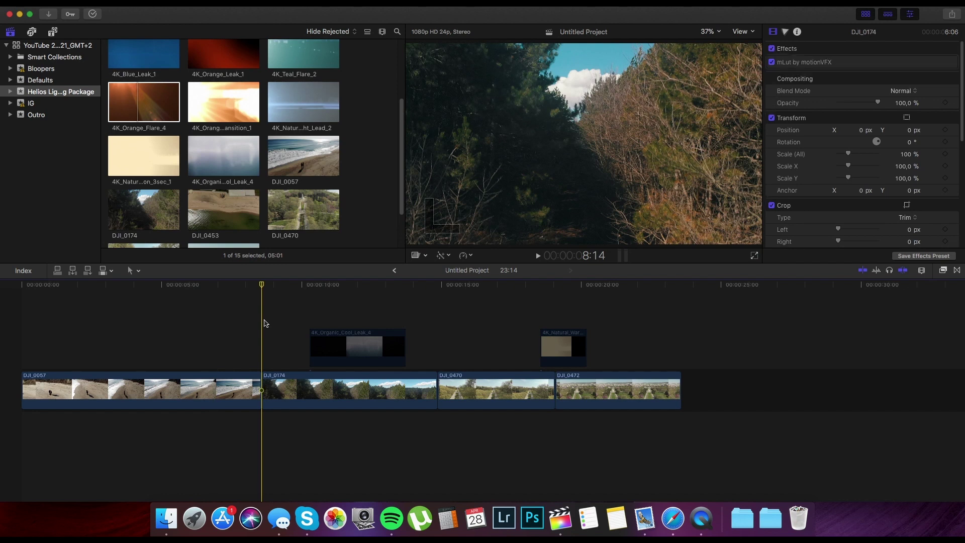
# - Play DJI_0174 from its start to view the forest footage without the light leak overlay
pyautogui.press('space')
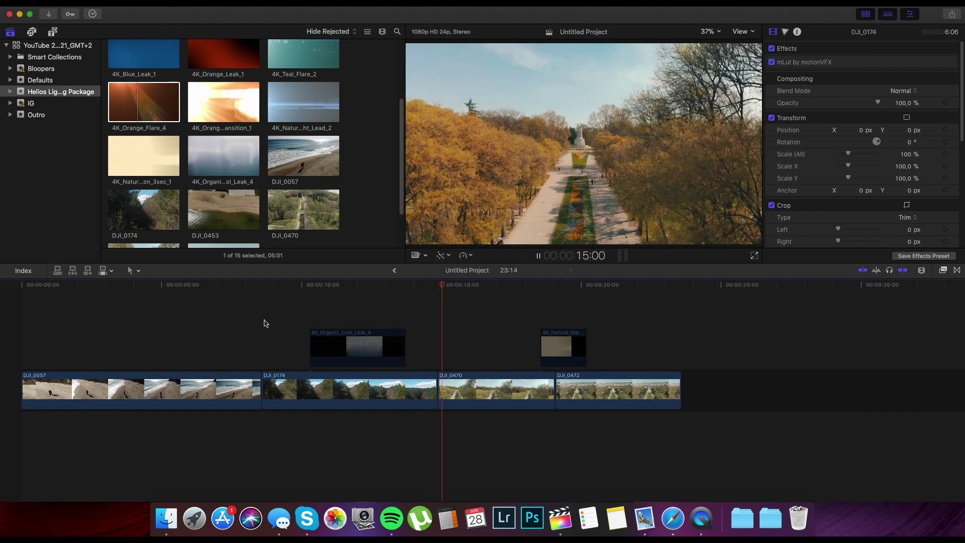
pyautogui.click(266, 324)
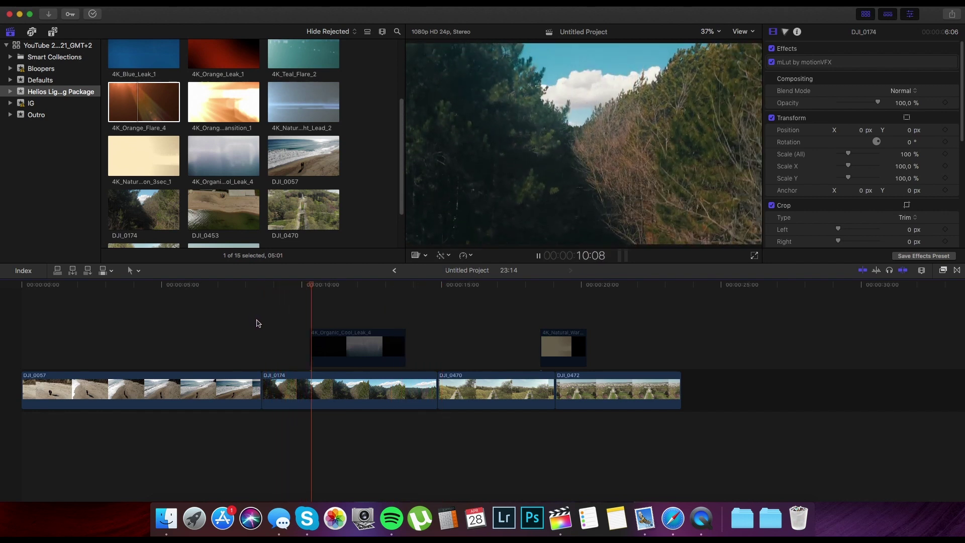
pyautogui.click(261, 323)
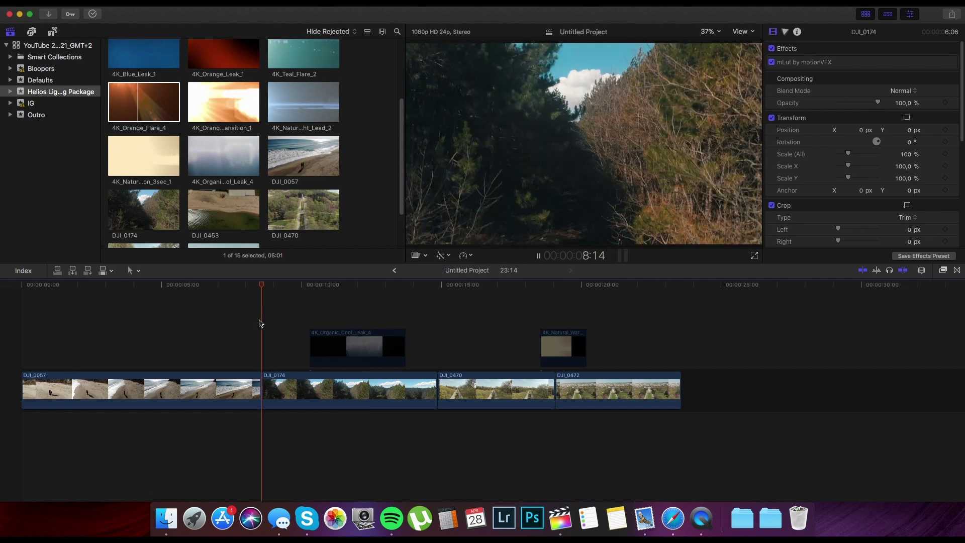
pyautogui.press('space')
# - Enable the 4K_Organic_Cool_Leak_4 clip above DJI_0174 and play the forest section from 8:14 to review the overlay
pyautogui.click(340, 346)
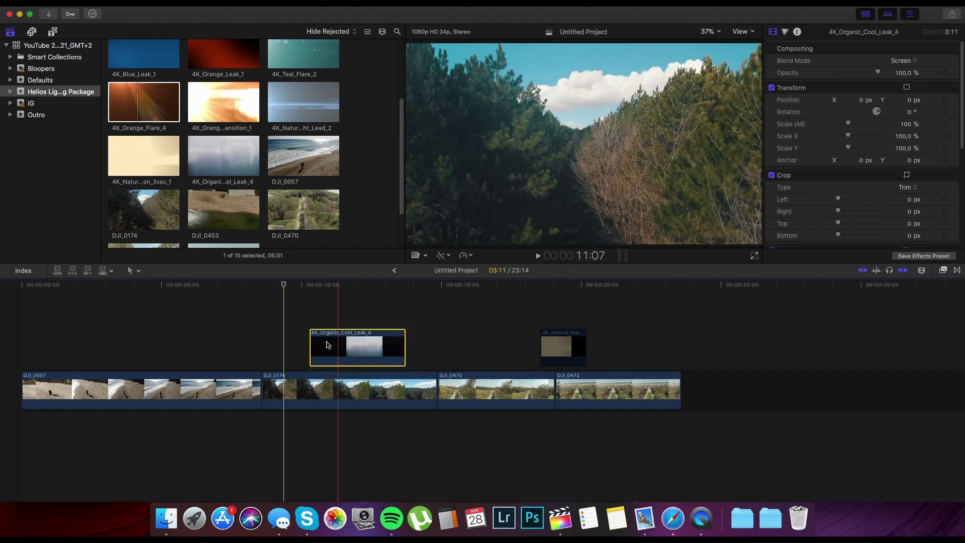
pyautogui.click(266, 339)
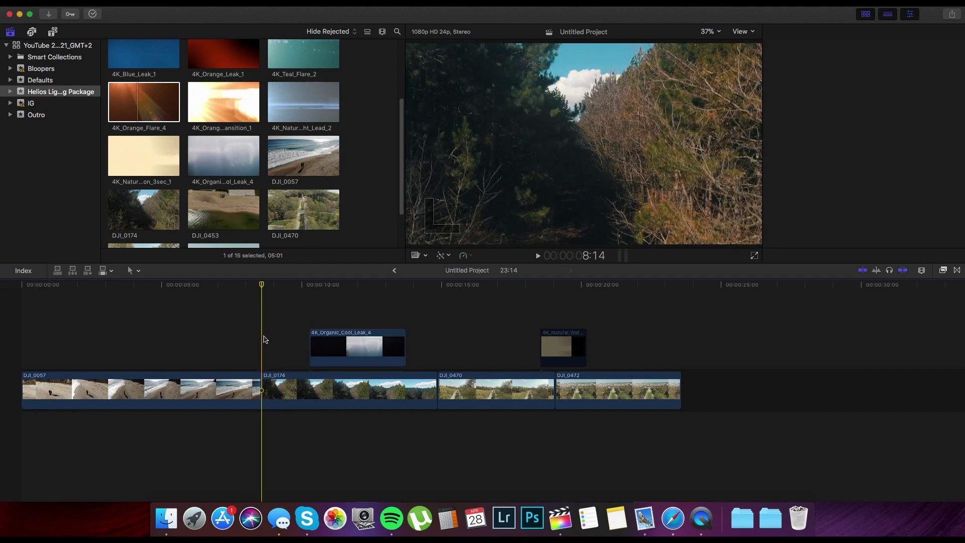
pyautogui.press('space')
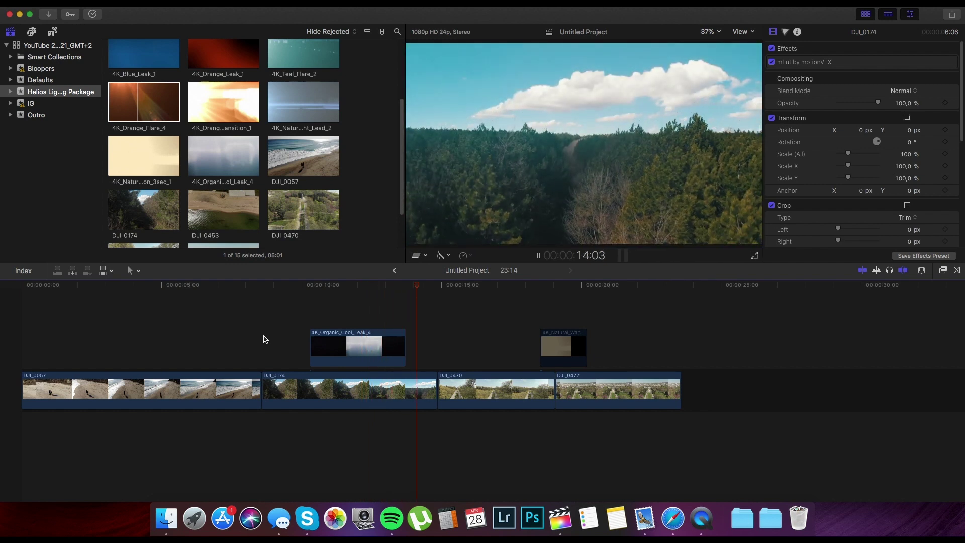
pyautogui.press('space')
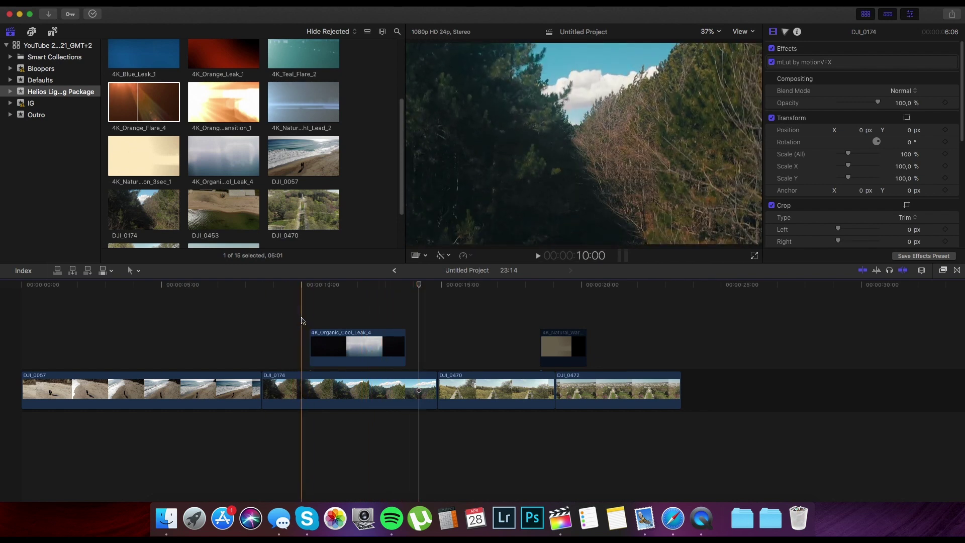
# - Advance frame by frame from 9:23 towards the start of 4K_Organic_Cool_Leak_4, and play the leak over DJI_0174
pyautogui.click(302, 296)
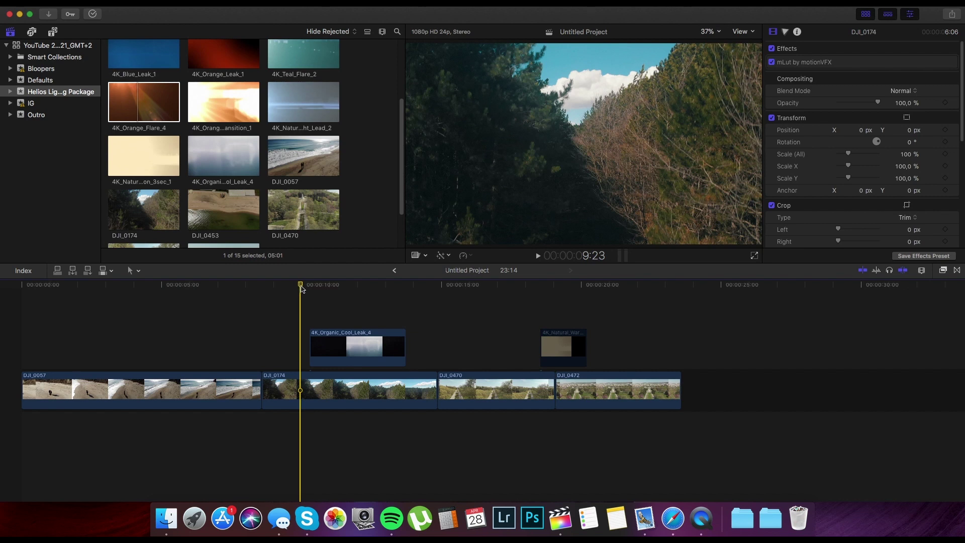
pyautogui.press('Right')
pyautogui.press('Right')
pyautogui.press('Right')
pyautogui.press('Right')
pyautogui.press('Right')
pyautogui.press('Right')
pyautogui.press('Right')
pyautogui.press('Right')
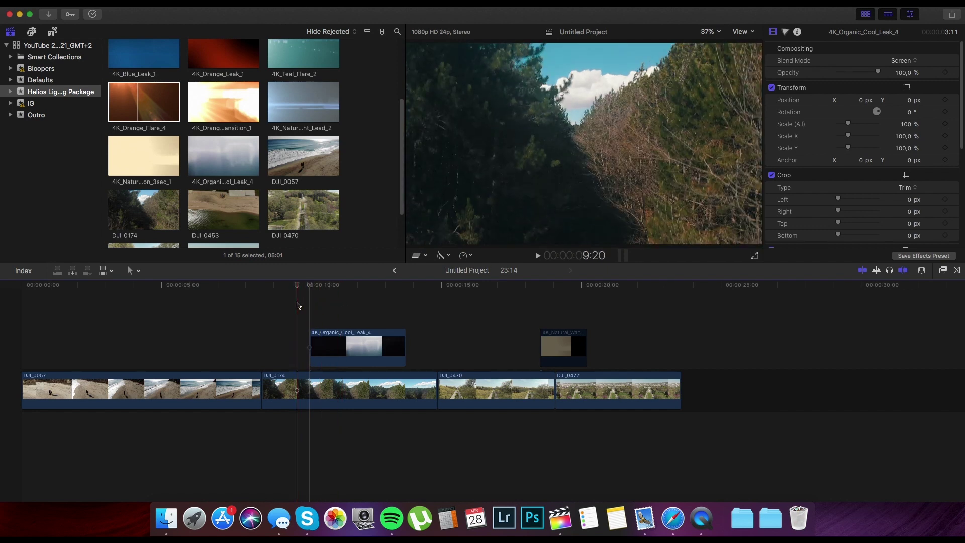
pyautogui.press('space')
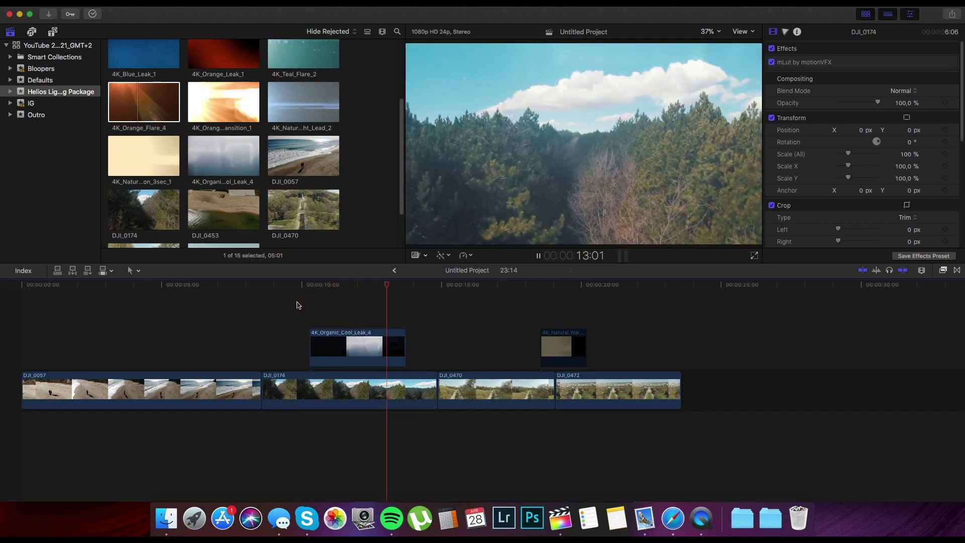
pyautogui.press('space')
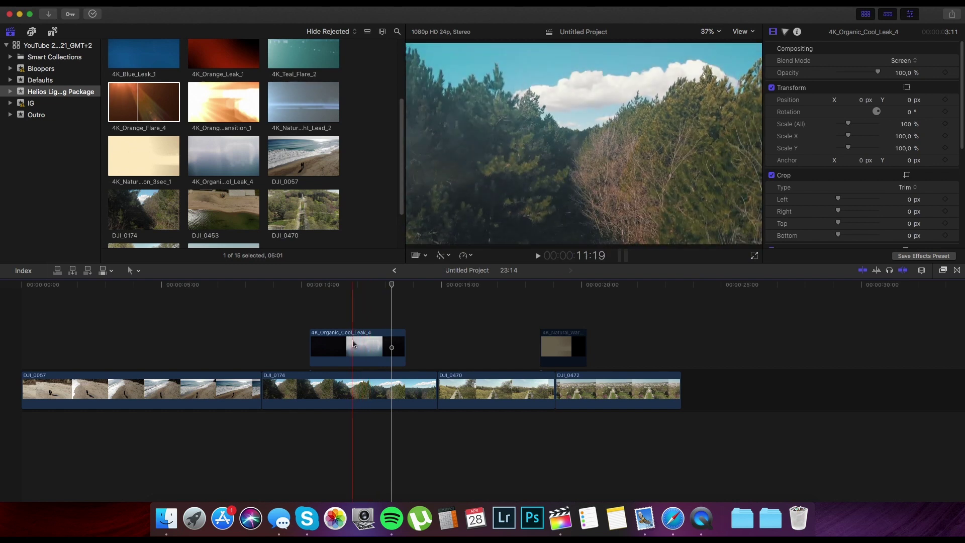
# - Lower the opacity of the 4K_Organic_Cool_Leak_4 timeline clip to 69.65% and play the forest section to check it
pyautogui.click(354, 344)
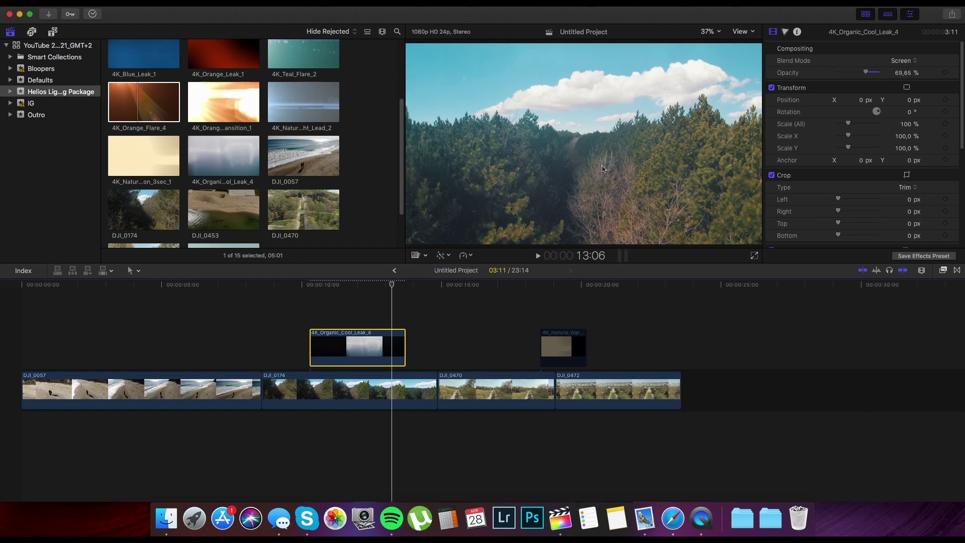
pyautogui.click(294, 308)
pyautogui.press('space')
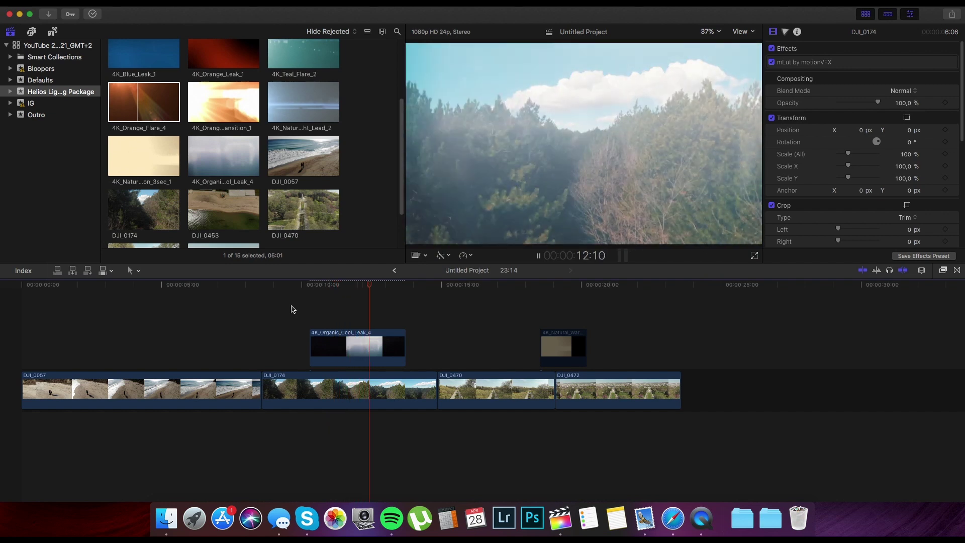
pyautogui.press('space')
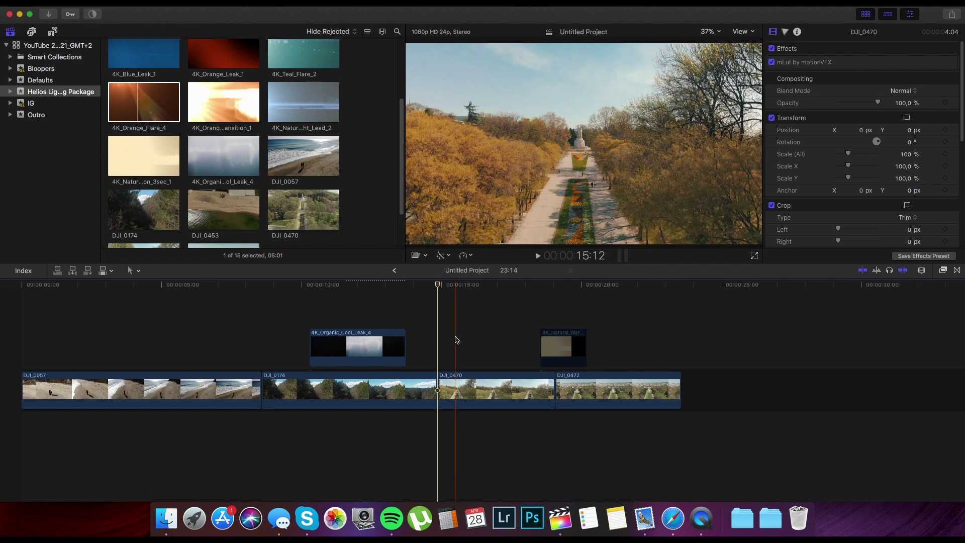
# - Play the cut from DJI_0470 to DJI_0472, and enable the 4K_Natural_Warm_Transition_3sec_1 clip placed above that cut
pyautogui.press('space')
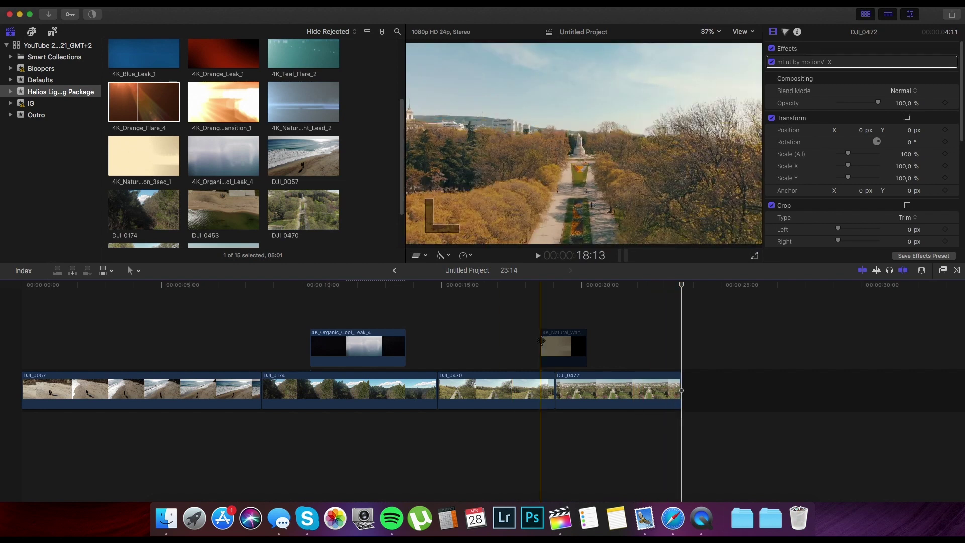
pyautogui.click(554, 348)
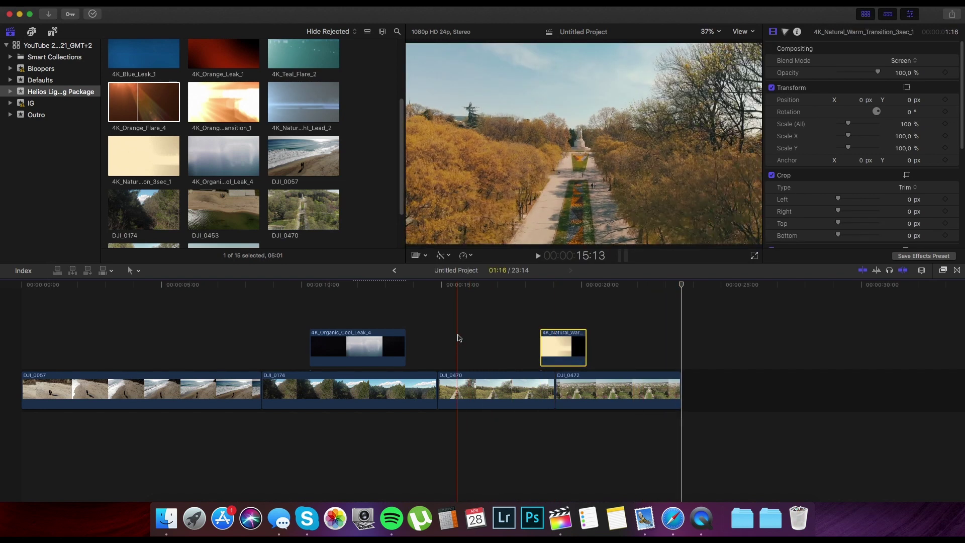
pyautogui.click(450, 333)
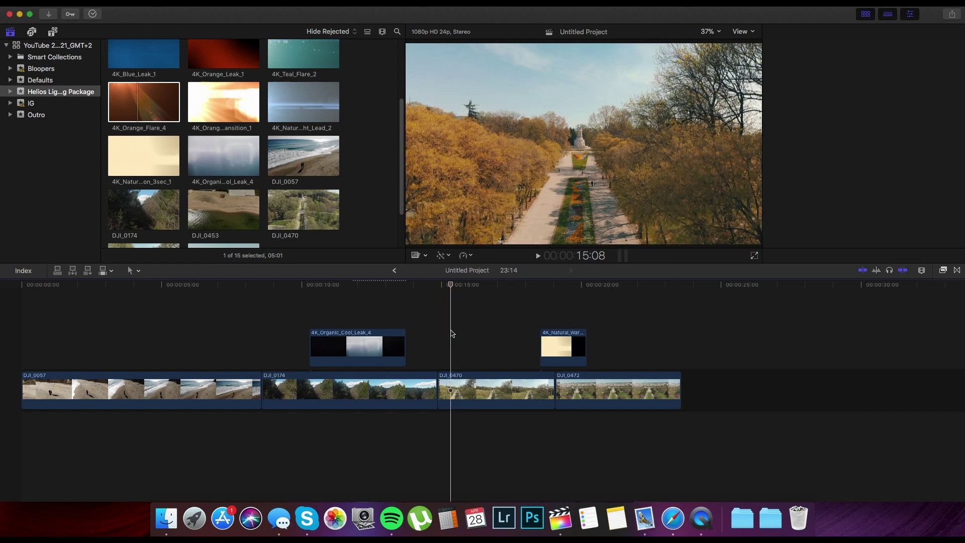
# - Play the DJI_0470 to DJI_0472 cut repeatedly to review the 4K_Natural_Warm_Transition_3sec_1 overlay
pyautogui.press('space')
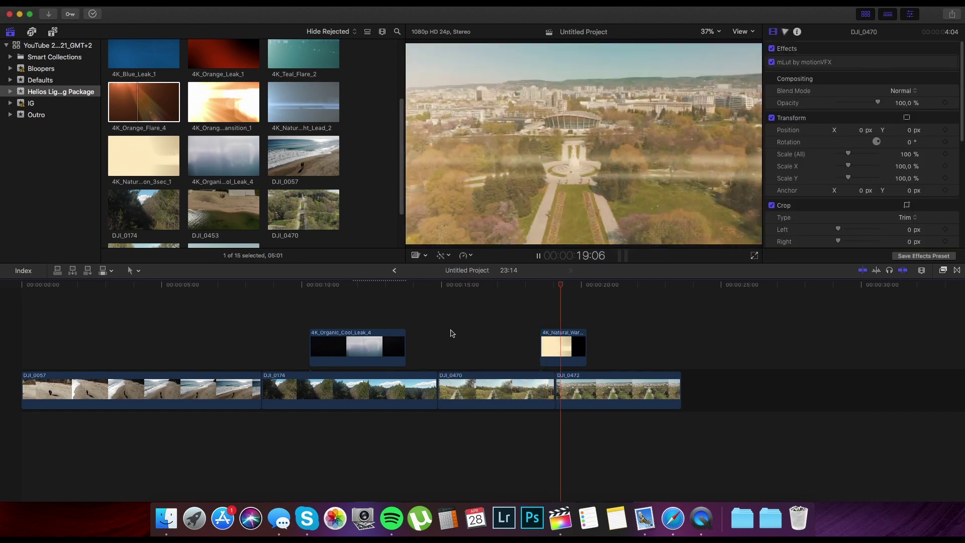
pyautogui.click(500, 334)
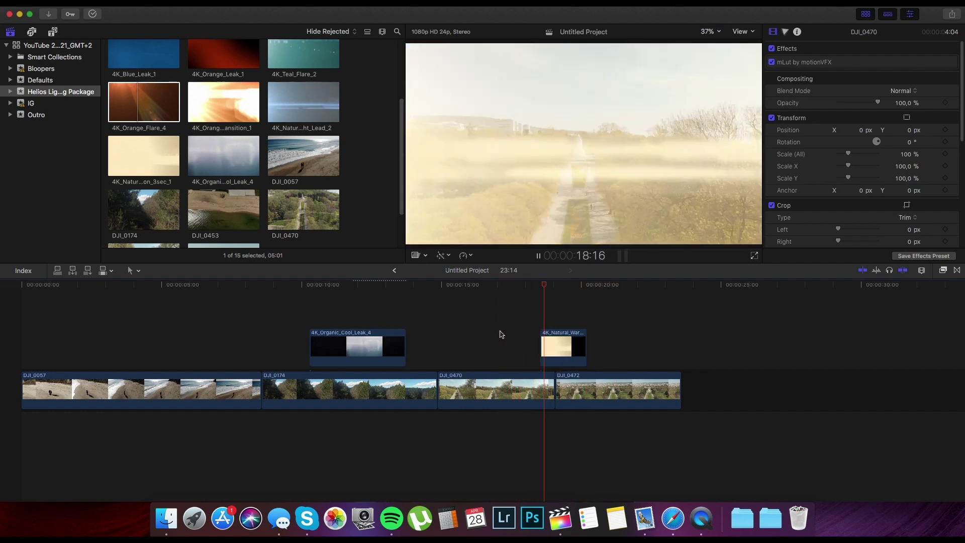
pyautogui.click(507, 334)
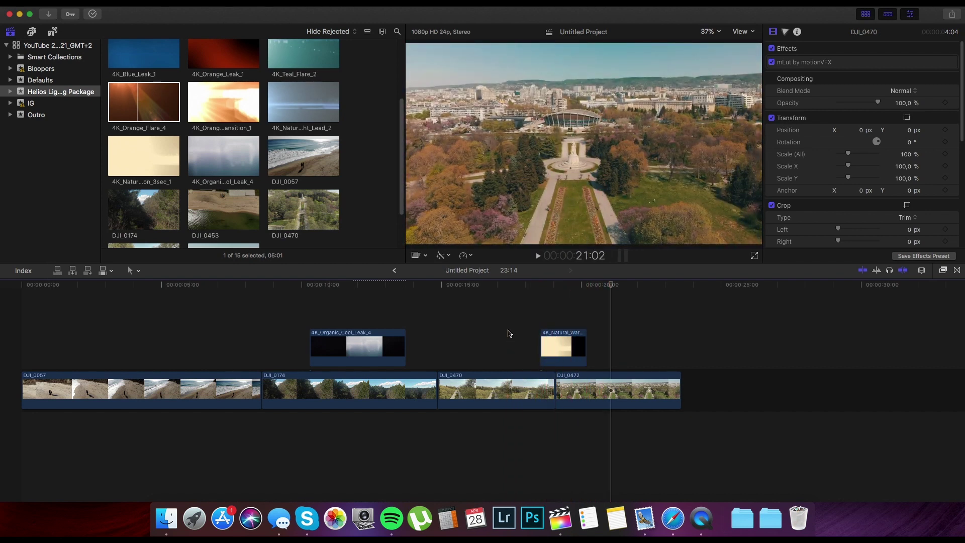
# - Replace the 4K_Natural_Warm transition above the DJI_0470 to DJI_0472 cut with 4K_Orange_Transition_1, deleting the warm clip
pyautogui.click(213, 110)
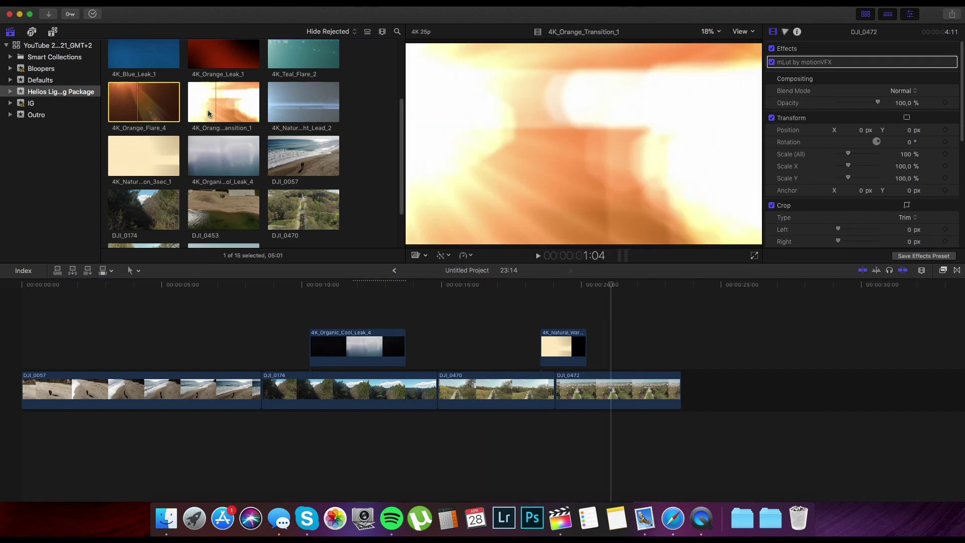
pyautogui.moveTo(212, 110); pyautogui.dragTo(233, 116)
pyautogui.moveTo(480, 298); pyautogui.dragTo(551, 307)
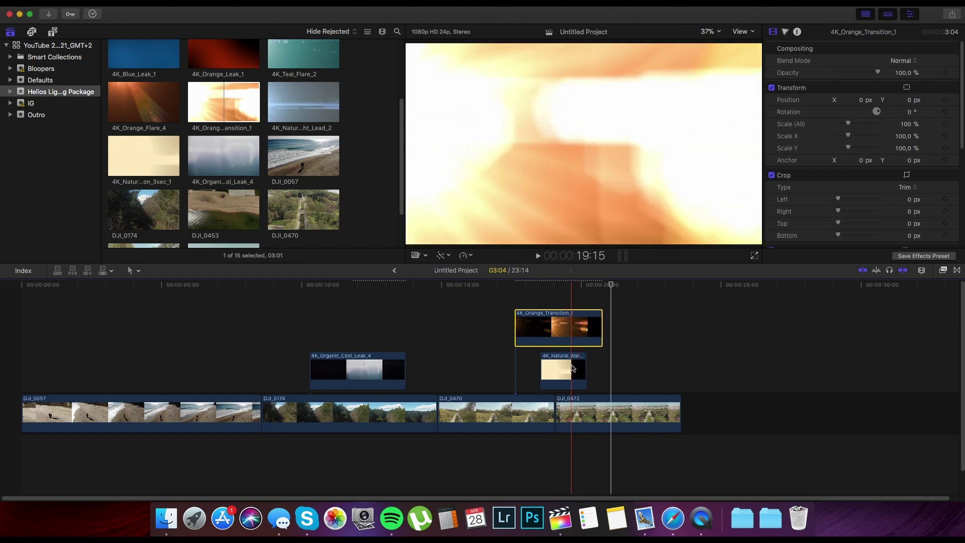
pyautogui.click(572, 367)
pyautogui.press('Delete')
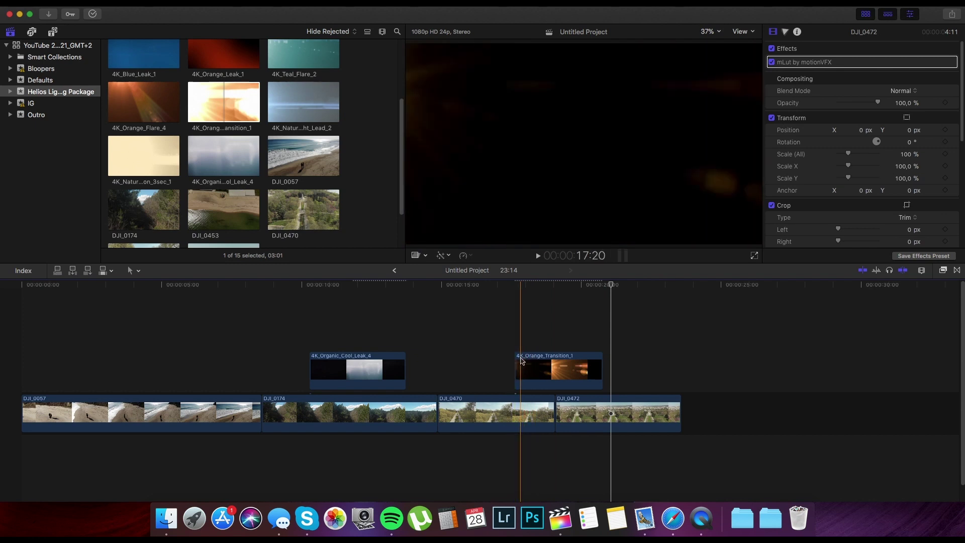
# - Set the blend mode of the 4K_Orange_Transition_1 timeline clip to Screen
pyautogui.click(522, 367)
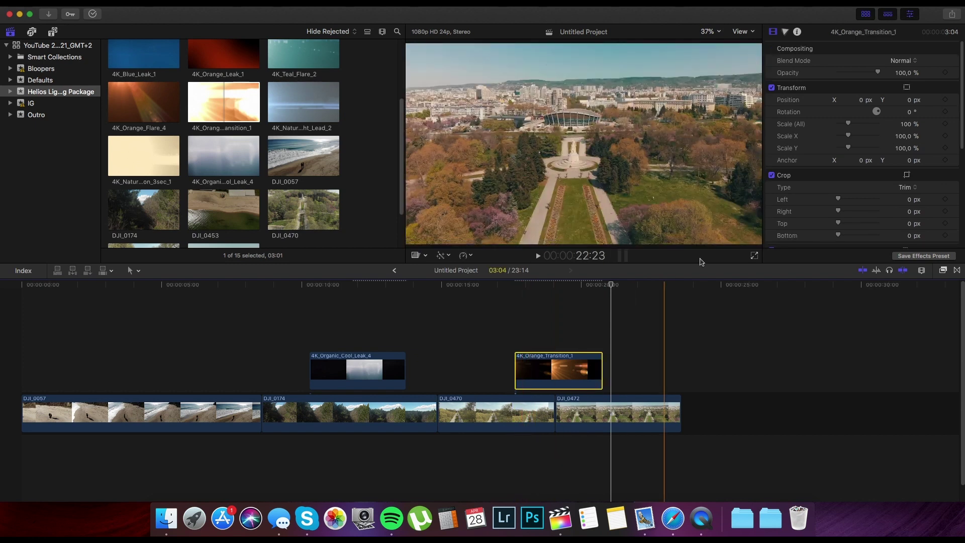
pyautogui.click(902, 61)
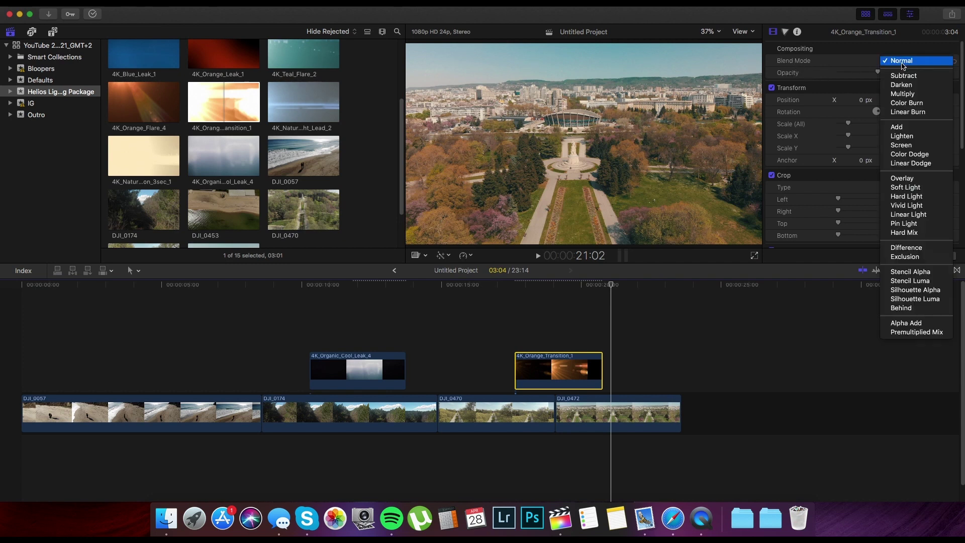
pyautogui.click(908, 146)
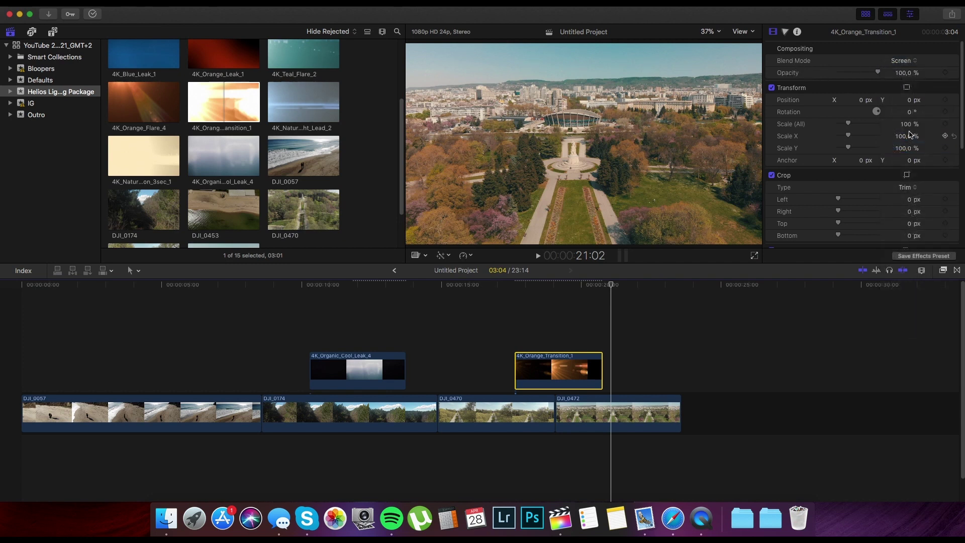
pyautogui.click(903, 61)
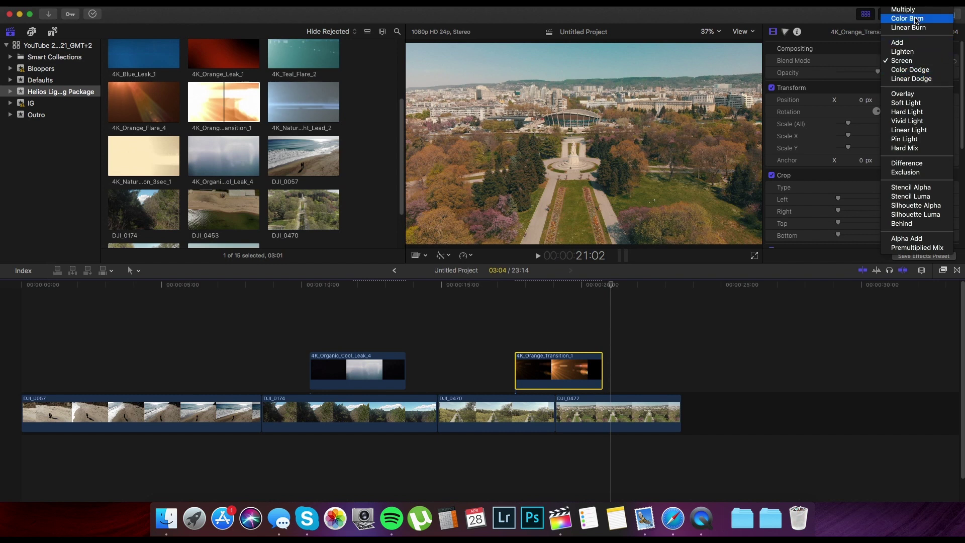
pyautogui.click(513, 334)
# - Play the DJI_0470 to DJI_0472 cut from 16:11 to review the 4K_Orange_Transition_1 overlay
pyautogui.click(503, 334)
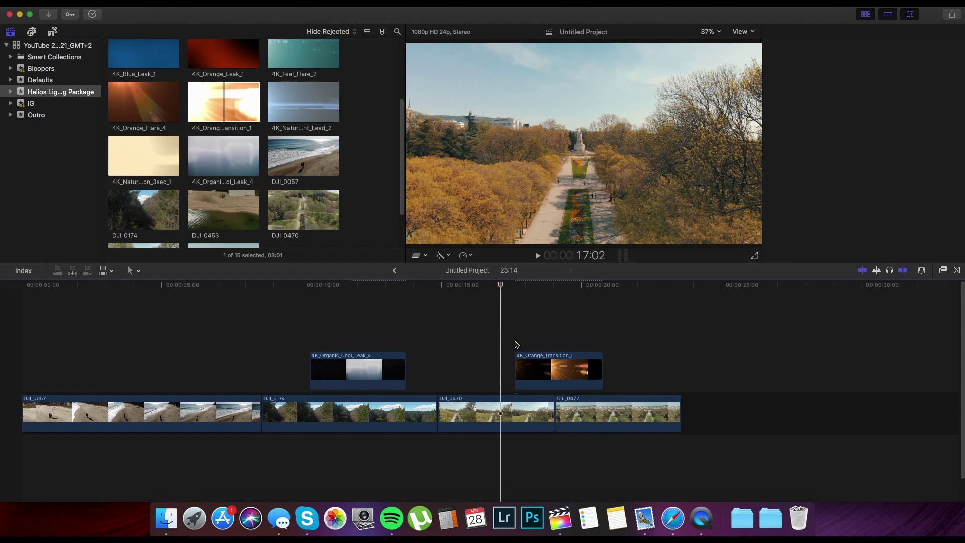
pyautogui.click(507, 346)
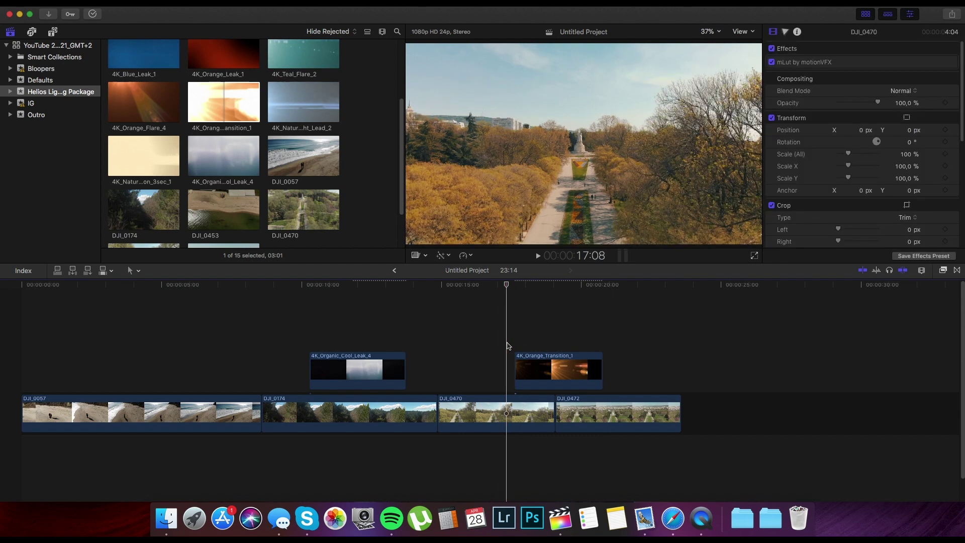
pyautogui.click(540, 359)
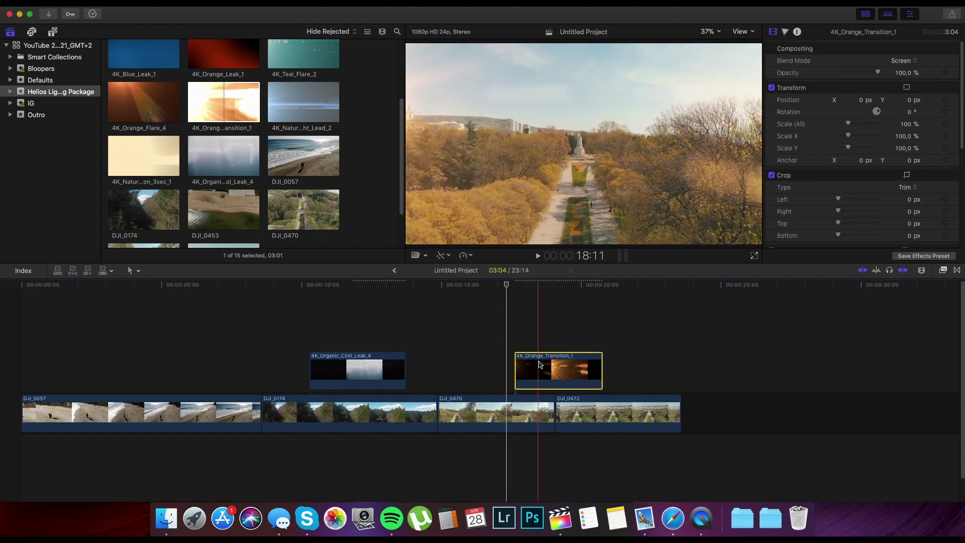
pyautogui.click(483, 346)
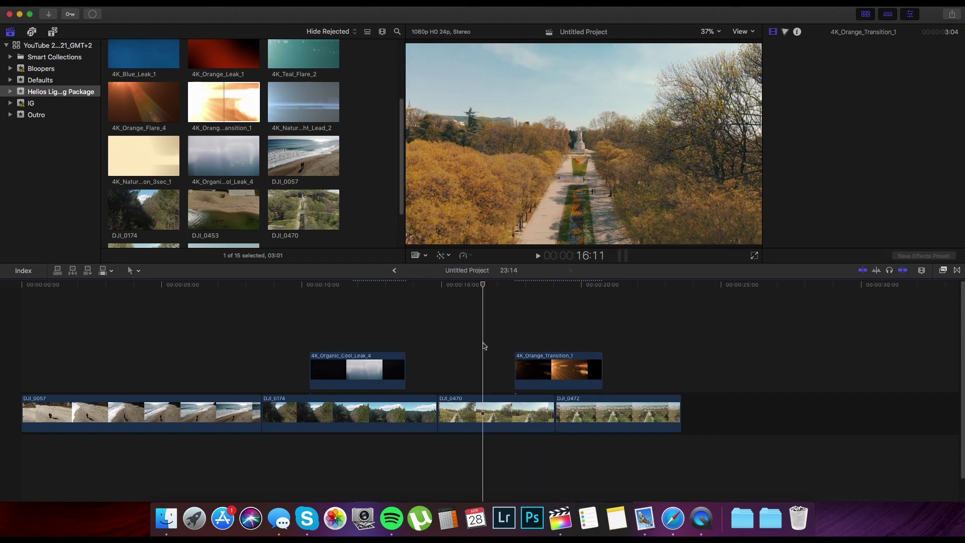
pyautogui.press('space')
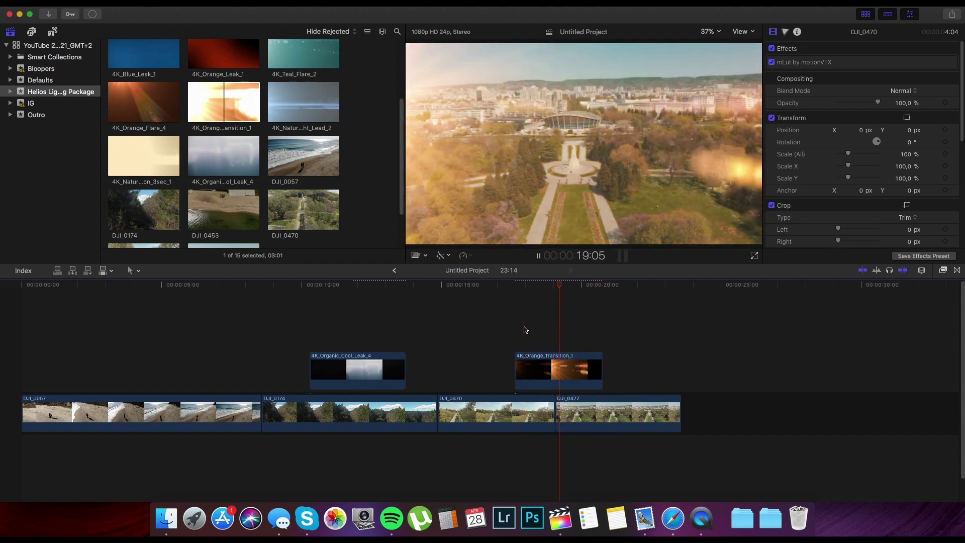
pyautogui.click(546, 334)
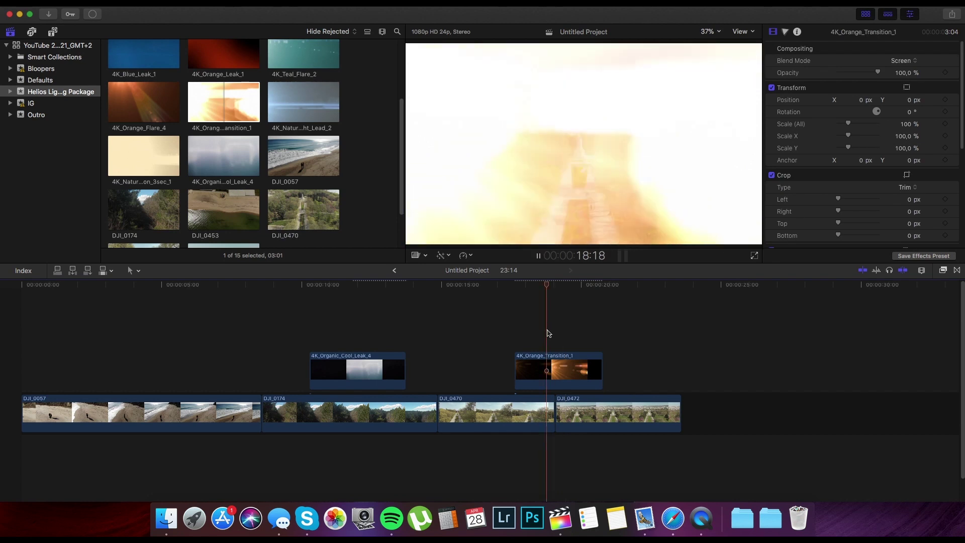
# - Mark the brightest frame of 4K_Orange_Transition_1 over DJI_0472, and align that marker with the DJI_0470 to DJI_0472 cut
pyautogui.moveTo(515, 358); pyautogui.dragTo(594, 358)
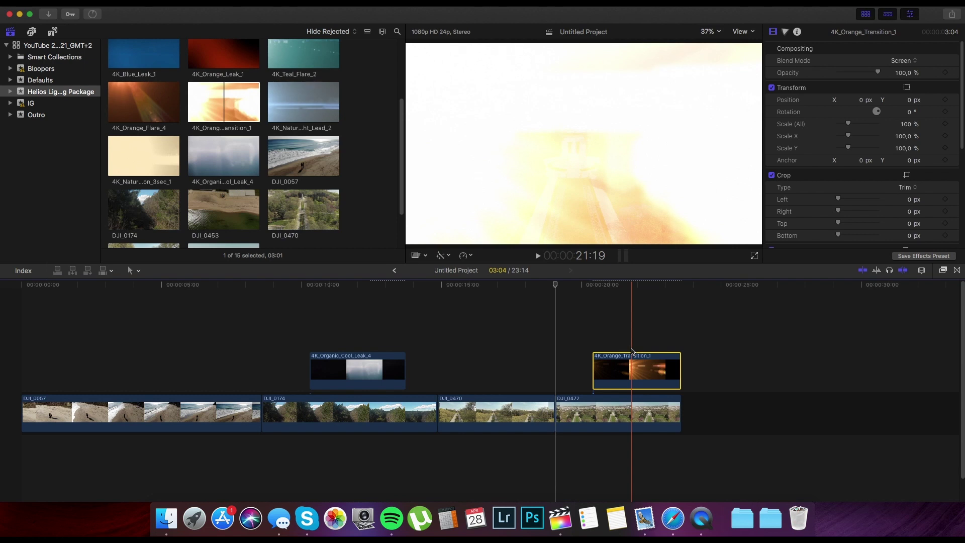
pyautogui.click(631, 350)
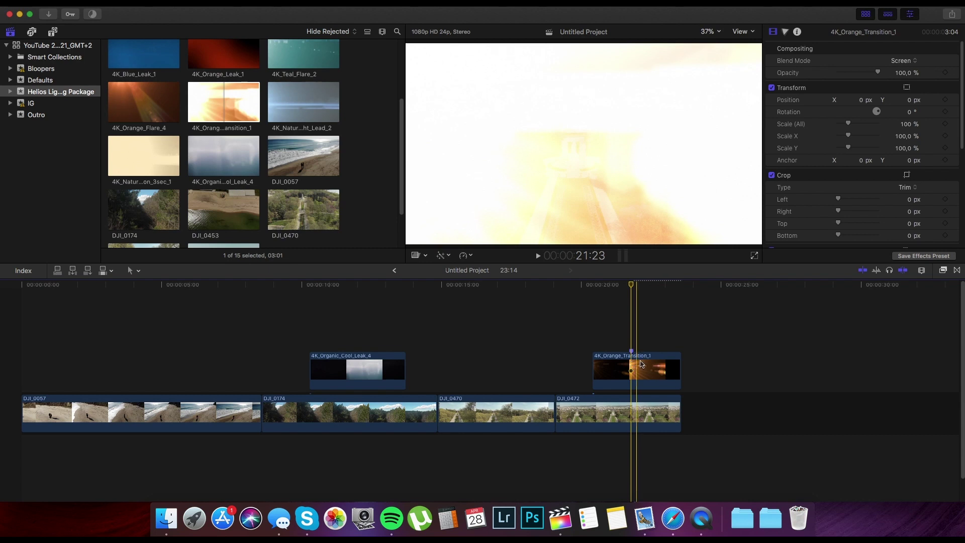
pyautogui.moveTo(638, 364); pyautogui.dragTo(562, 361)
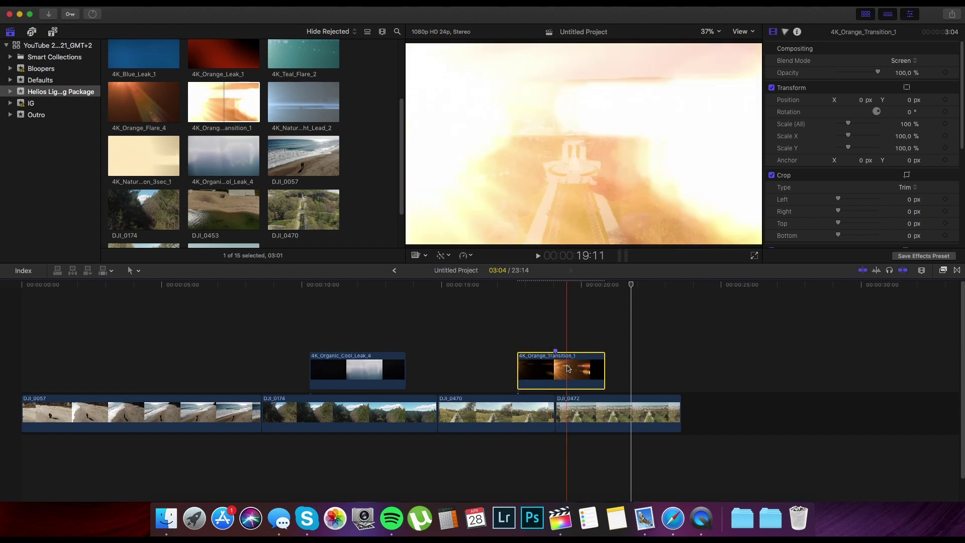
# - Split 4K_Orange_Transition_1 with the Blade shortly after its marker and delete the remaining end piece
pyautogui.press('b')
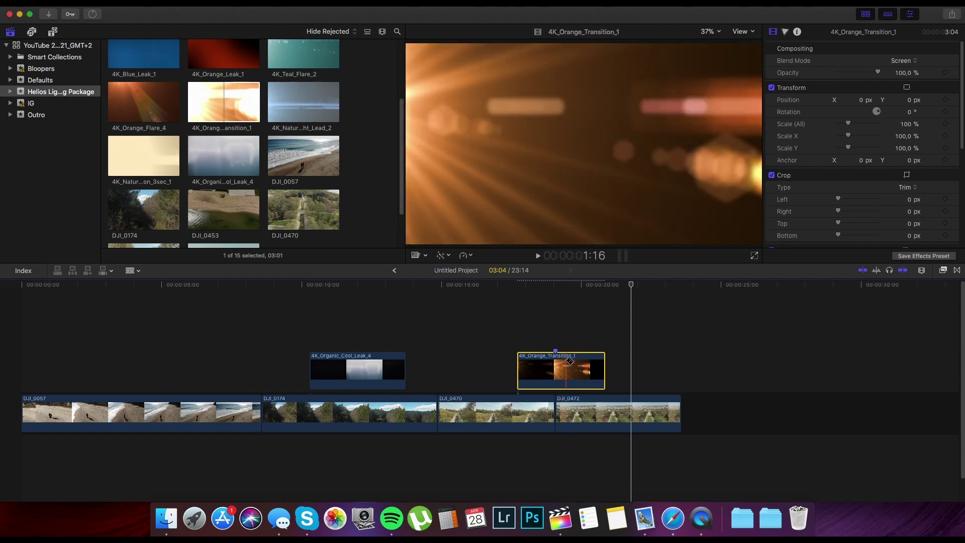
pyautogui.click(570, 360)
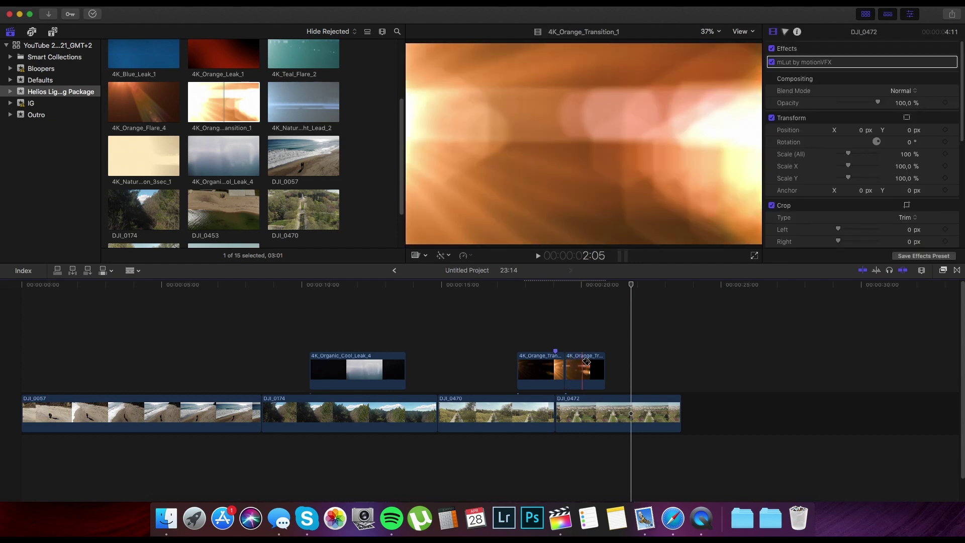
pyautogui.press('a')
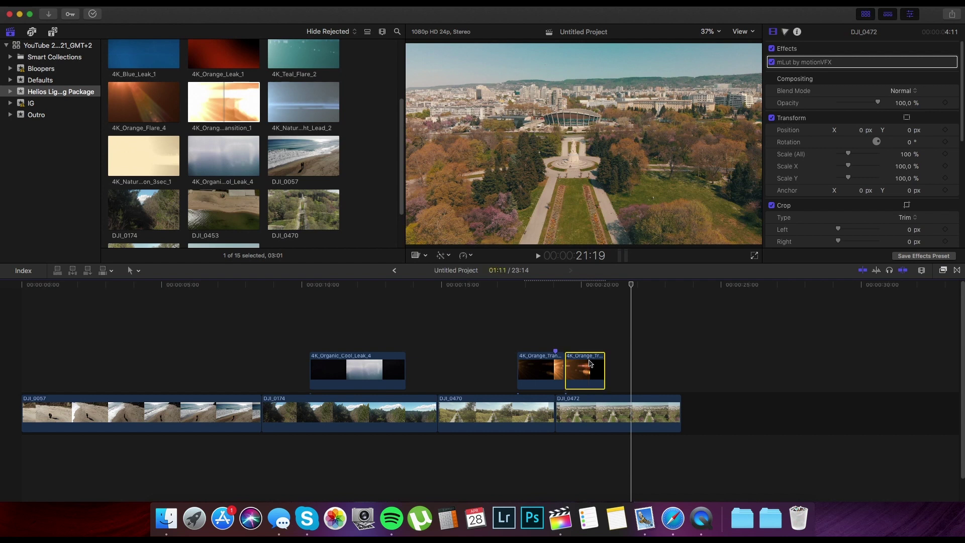
pyautogui.press('Delete')
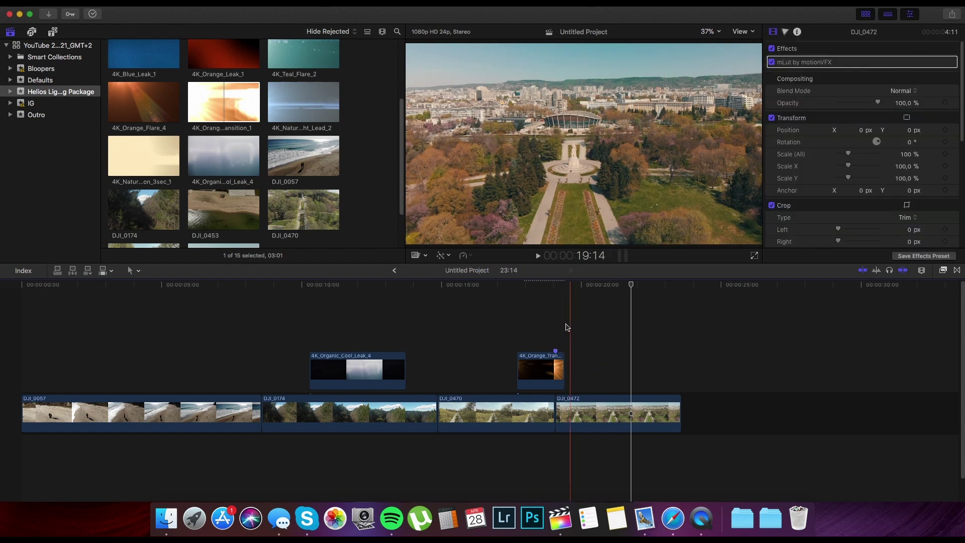
# - Play the section from 16:20 across the cut to review the shortened 4K_Orange_Transition_1
pyautogui.click(493, 324)
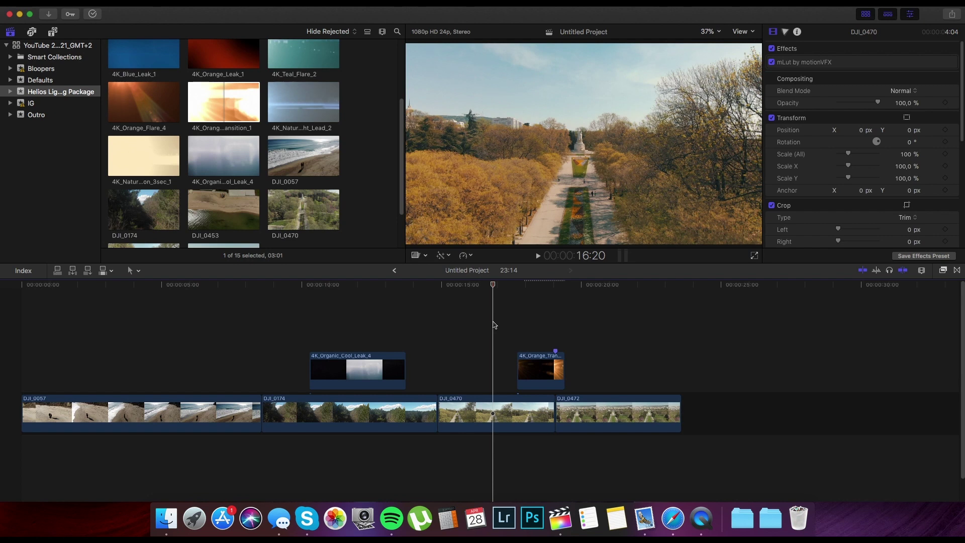
pyautogui.press('space')
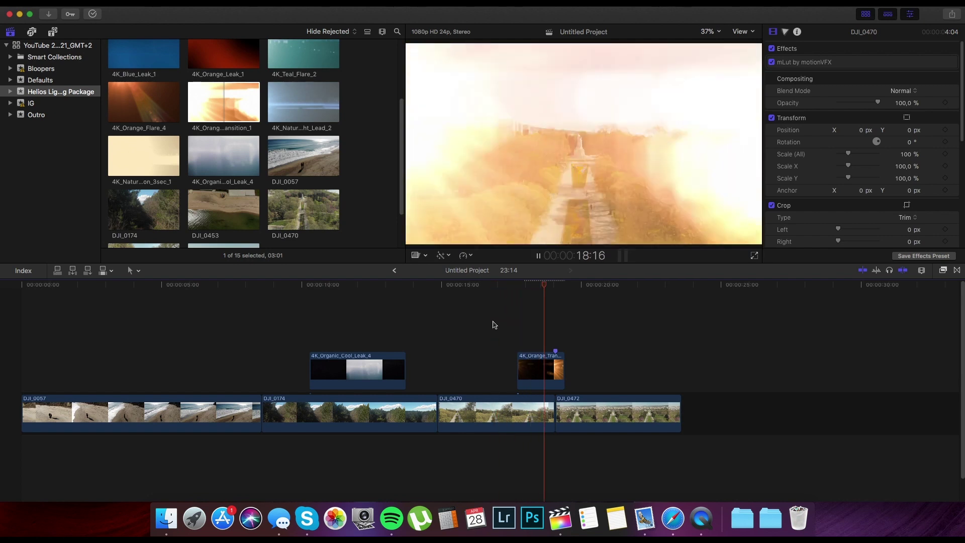
pyautogui.click(494, 324)
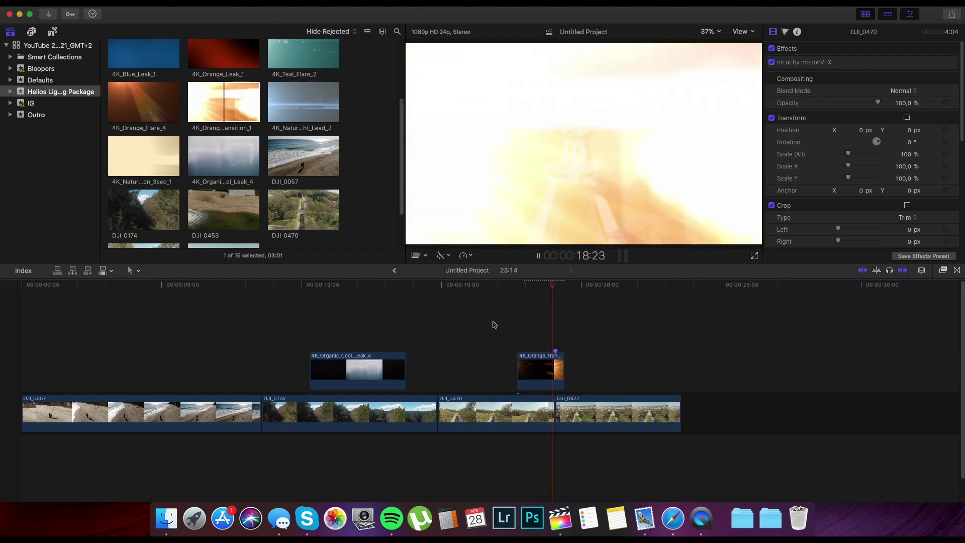
pyautogui.click(526, 327)
pyautogui.press('space')
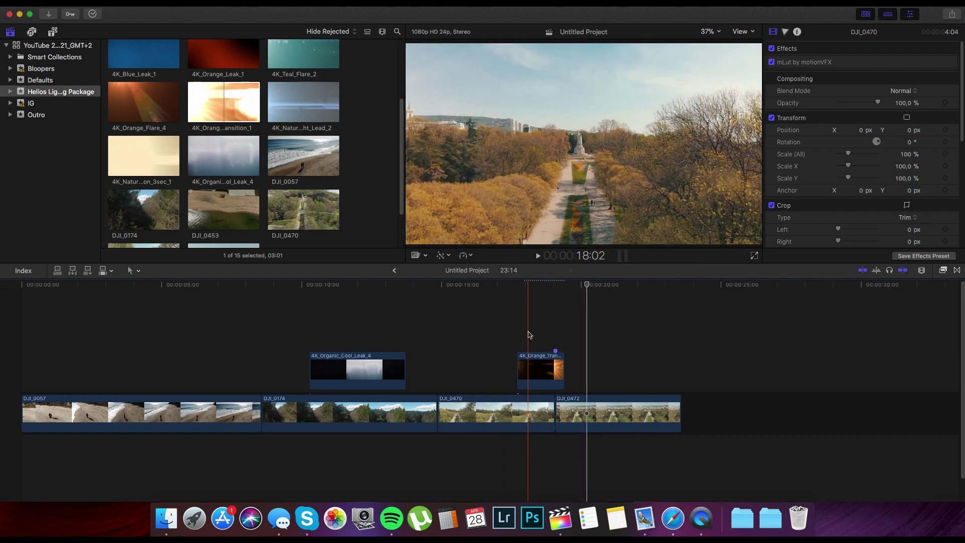
# - Stack a copy of the shortened 4K_Orange_Transition_1 directly above the original, and play the cut to check the doubled overlay
pyautogui.click(526, 362)
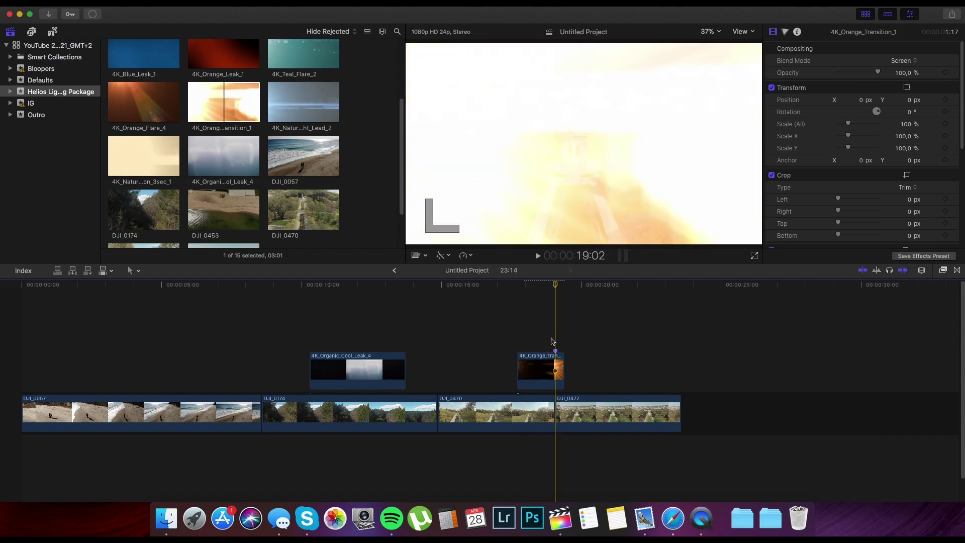
pyautogui.click(542, 369)
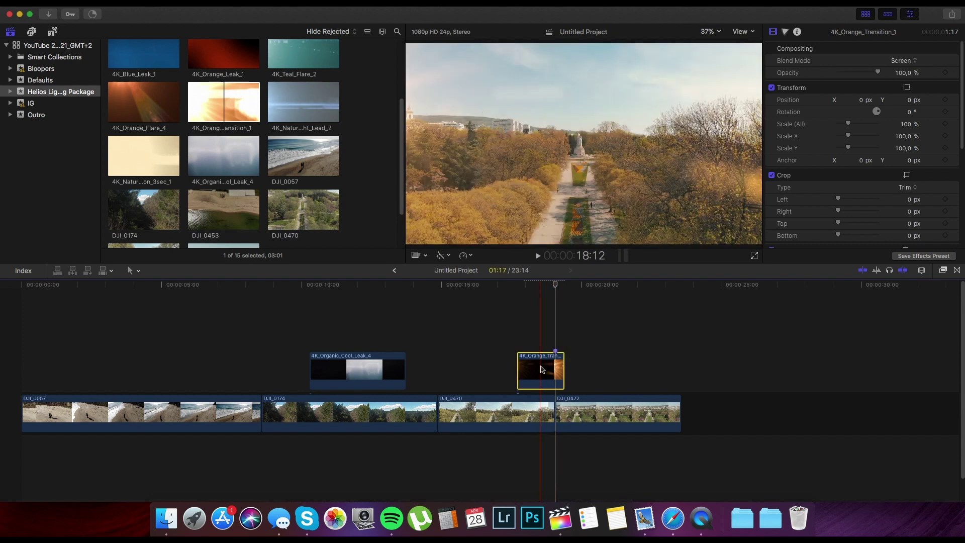
pyautogui.click(518, 335)
pyautogui.press('super+v')
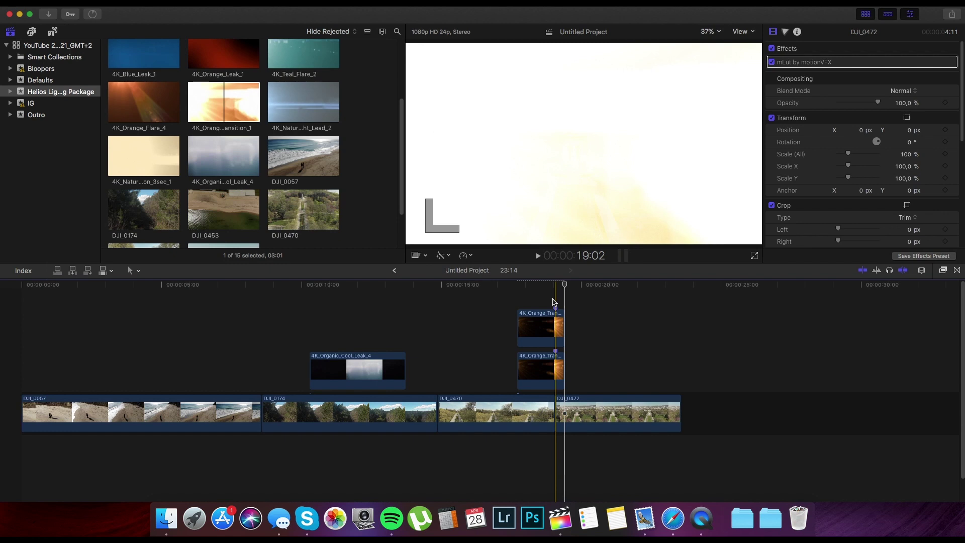
pyautogui.press('space')
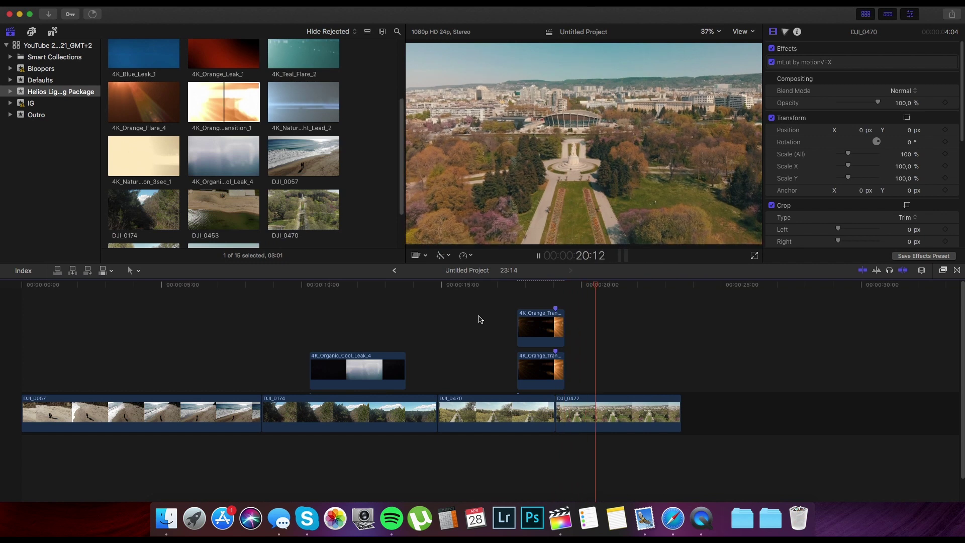
pyautogui.click(492, 318)
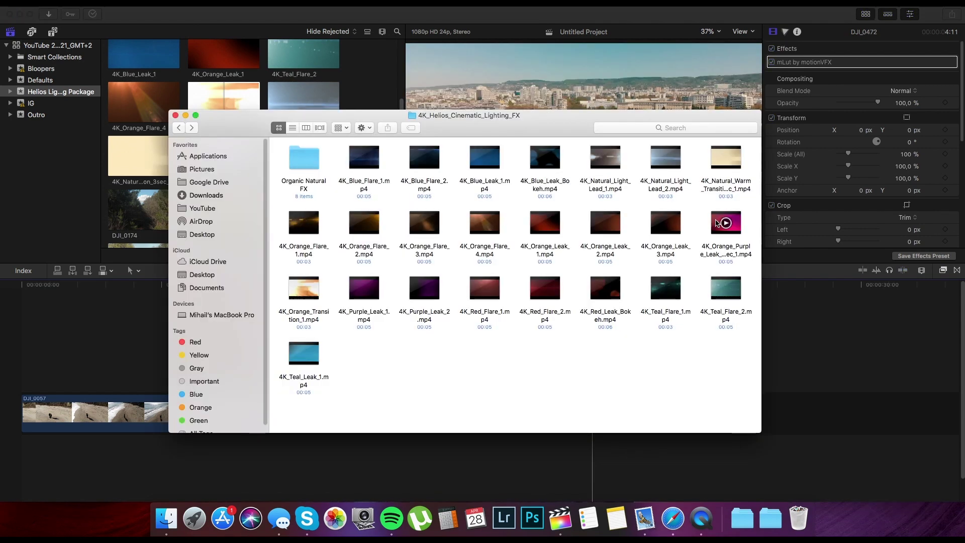
# - Add 4K_Orange_Purple_Leak_5sec_1 after DJI_0472 from the Finder folder, and stack 4K_Purple_Leak_1 and 4K_Red_Leak_Bokeh above its end
pyautogui.moveTo(717, 223); pyautogui.dragTo(794, 339)
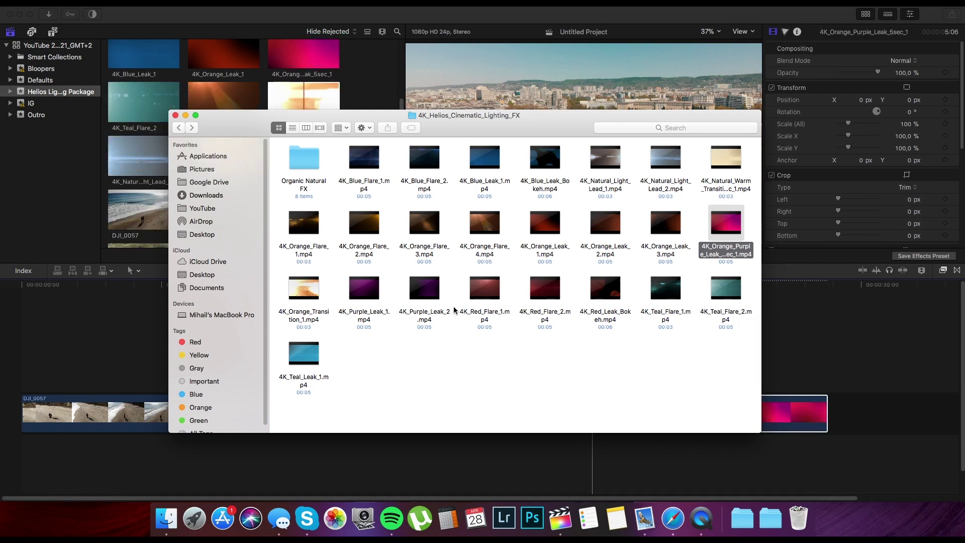
pyautogui.moveTo(355, 288); pyautogui.dragTo(799, 362)
pyautogui.moveTo(595, 289); pyautogui.dragTo(806, 325)
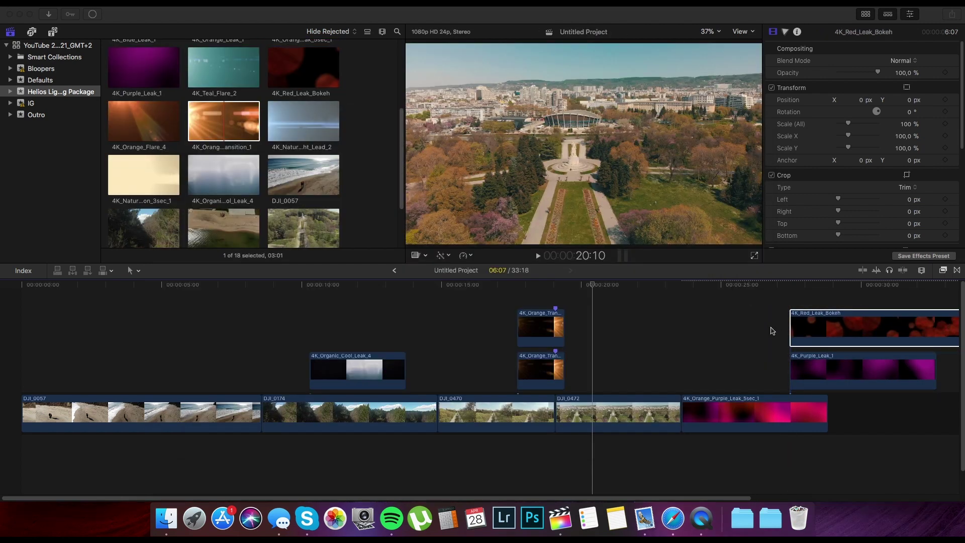
pyautogui.click(770, 327)
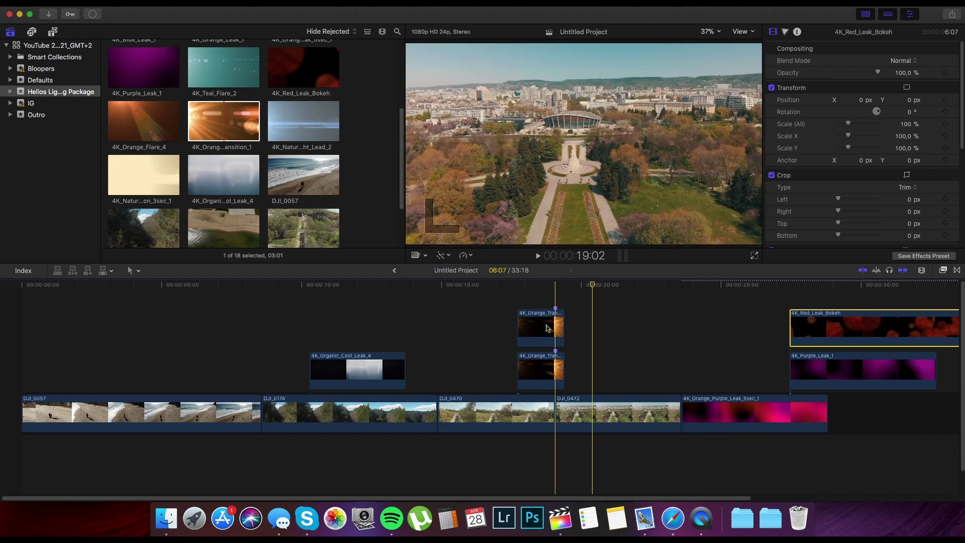
# - Delete both stacked copies of 4K_Orange_Transition_1, and move 4K_Orange_Purple_Leak_5sec_1 above DJI_0470, aligned with its start
pyautogui.moveTo(506, 301); pyautogui.dragTo(553, 371)
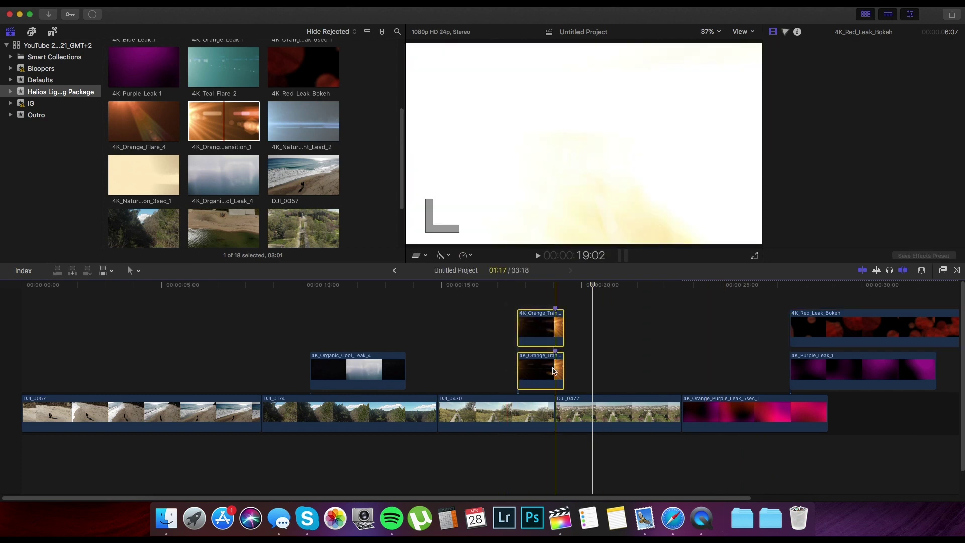
pyautogui.press('Delete')
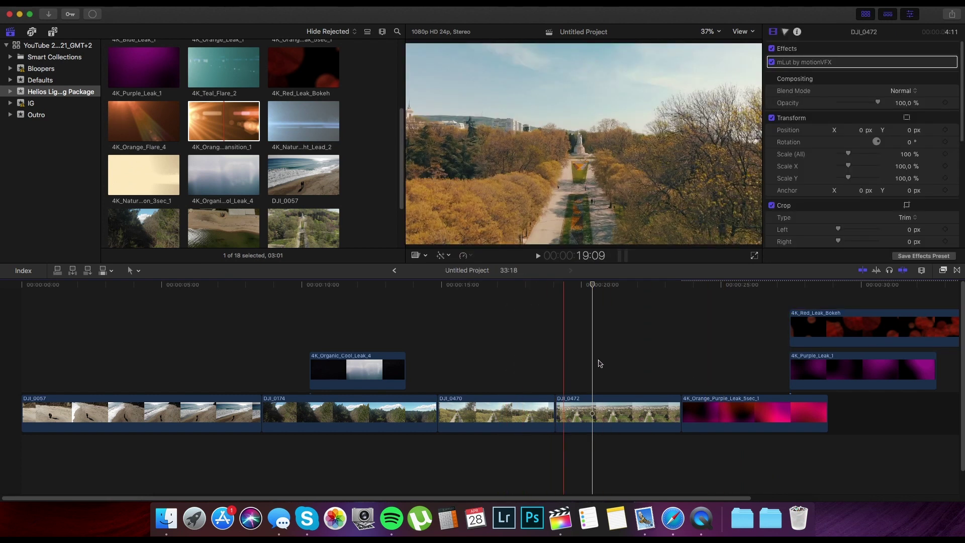
pyautogui.click(722, 405)
pyautogui.moveTo(721, 405)
pyautogui.mouseDown()
pyautogui.moveTo(682, 345)
pyautogui.moveTo(728, 377)
pyautogui.moveTo(722, 405)
pyautogui.mouseUp()
pyautogui.moveTo(841, 345); pyautogui.dragTo(867, 402)
pyautogui.moveTo(835, 374); pyautogui.dragTo(480, 361)
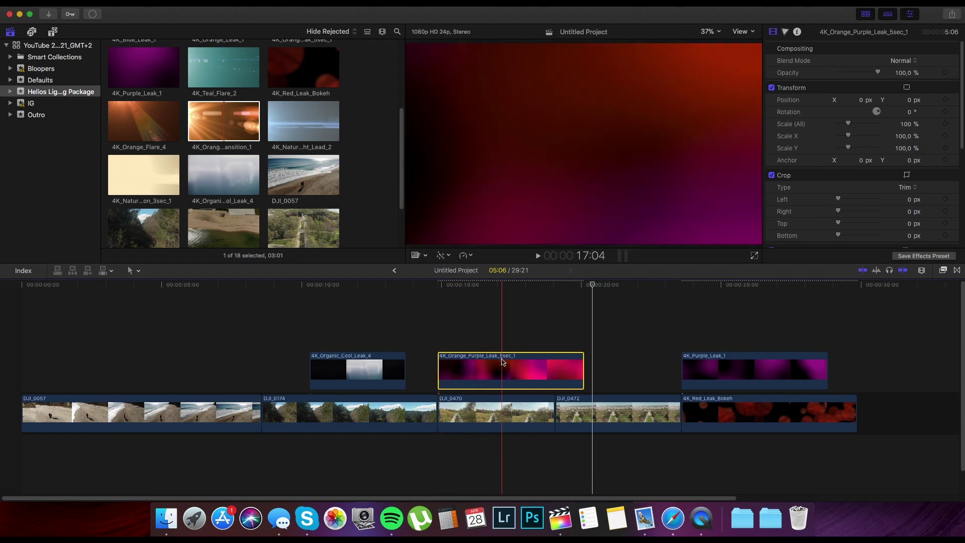
# - Set the blend mode of 4K_Orange_Purple_Leak_5sec_1 to Screen and trim its end to the end of DJI_0470
pyautogui.click(900, 62)
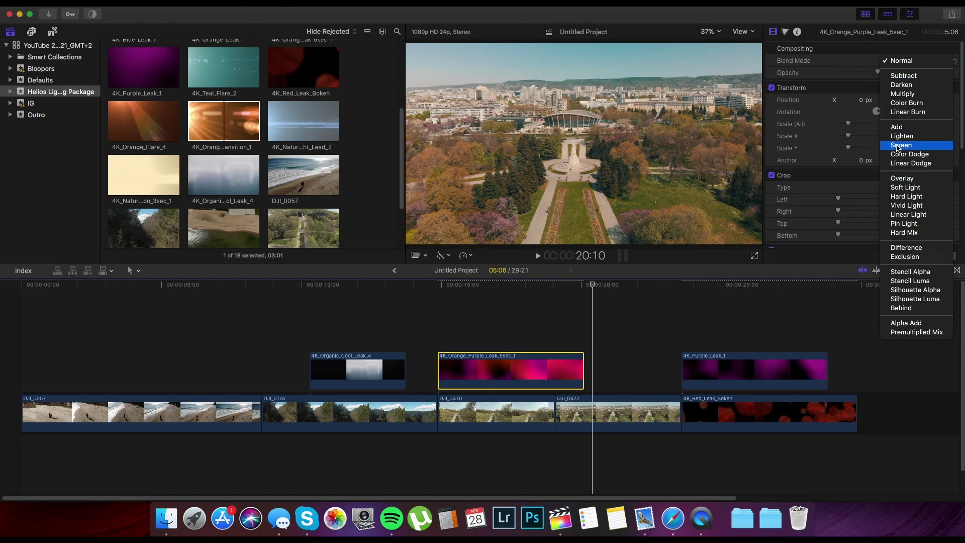
pyautogui.click(899, 145)
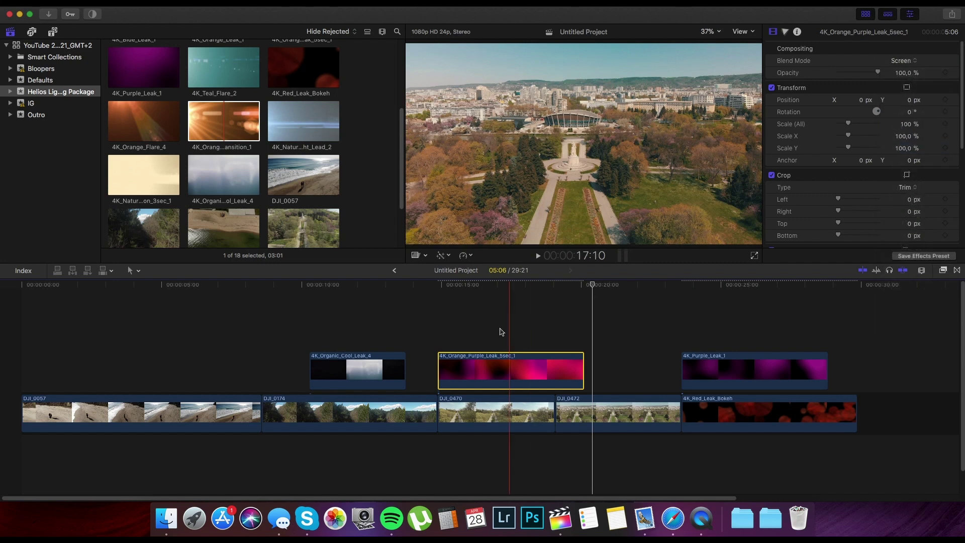
pyautogui.moveTo(585, 376); pyautogui.dragTo(555, 374)
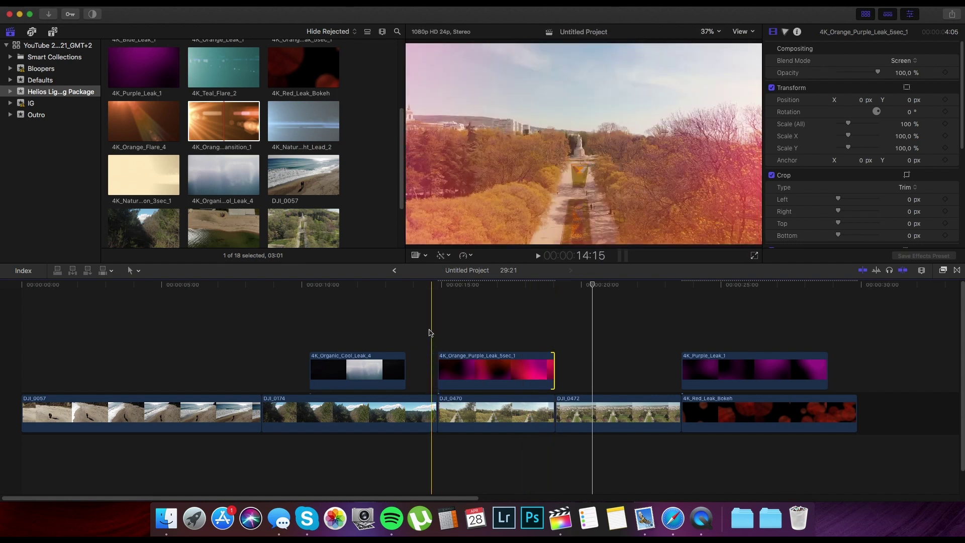
# - Play the timeline from just before DJI_0470 to review the orange-purple leak over the footage
pyautogui.click(432, 331)
pyautogui.press('space')
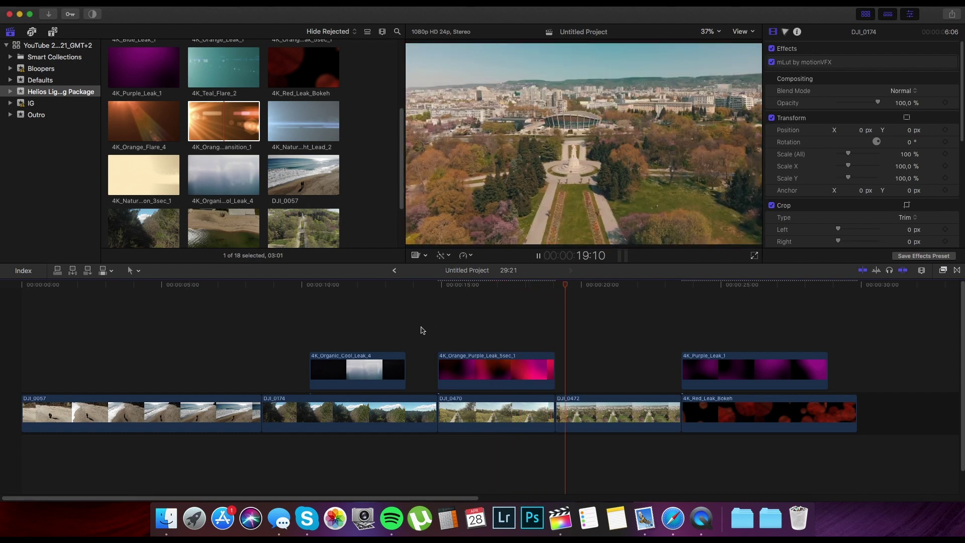
pyautogui.click(444, 335)
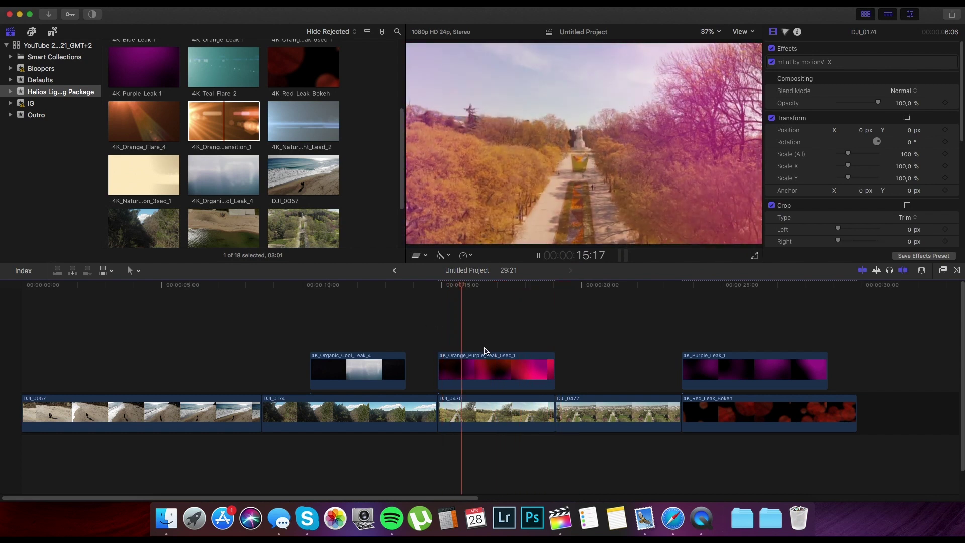
pyautogui.press('space')
# - Set the opacity of 4K_Orange_Purple_Leak_5sec_1 to 50%
pyautogui.click(521, 364)
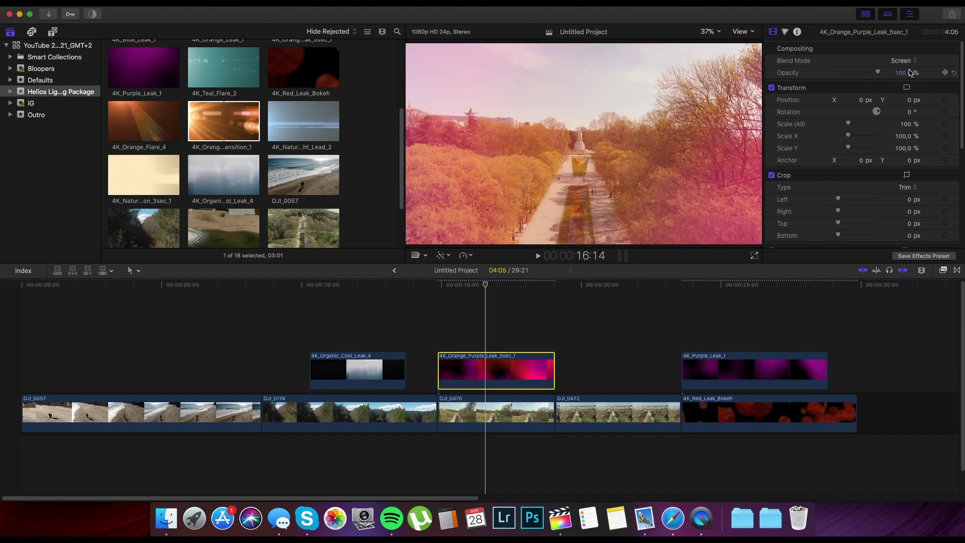
pyautogui.click(903, 73)
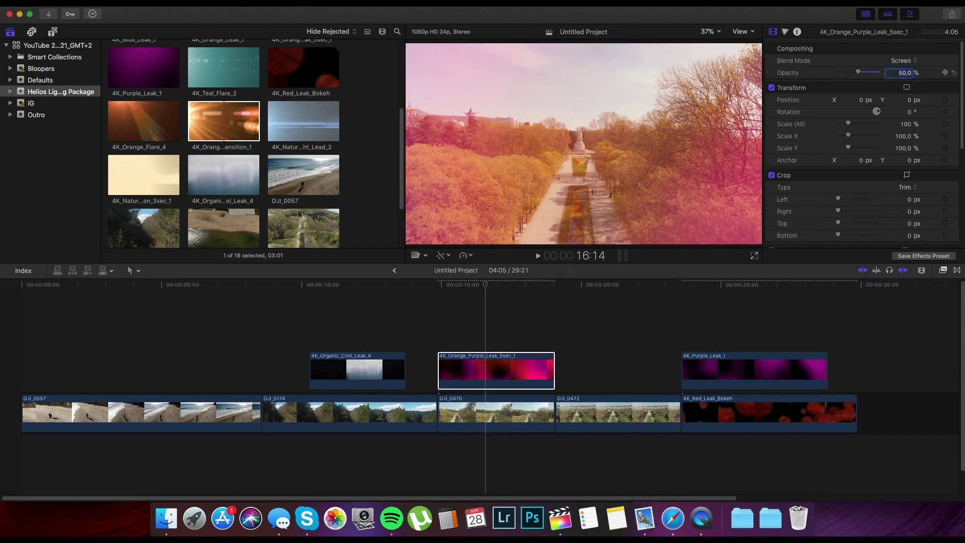
pyautogui.press('Return')
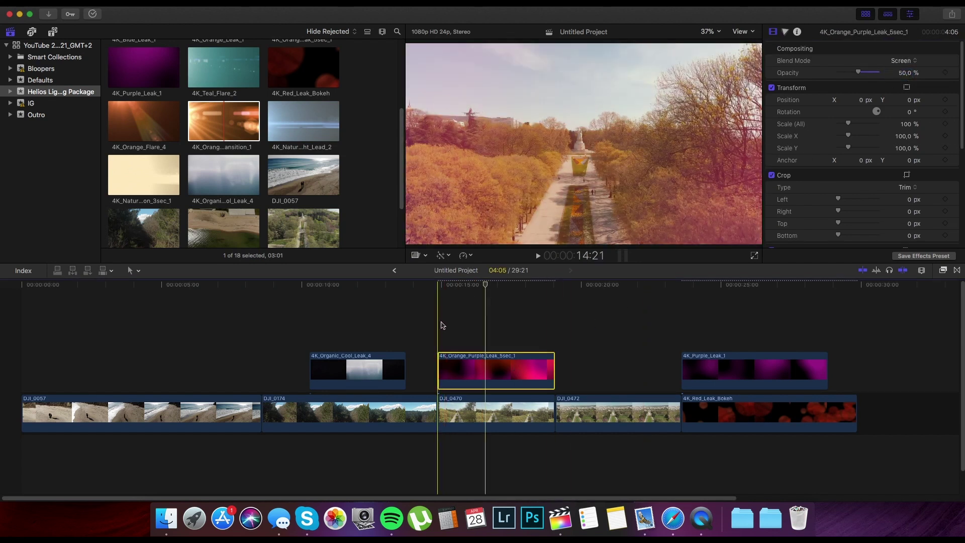
# - Play DJI_0470 from its start to check the orange-purple leak at reduced opacity
pyautogui.click(441, 326)
pyautogui.press('space')
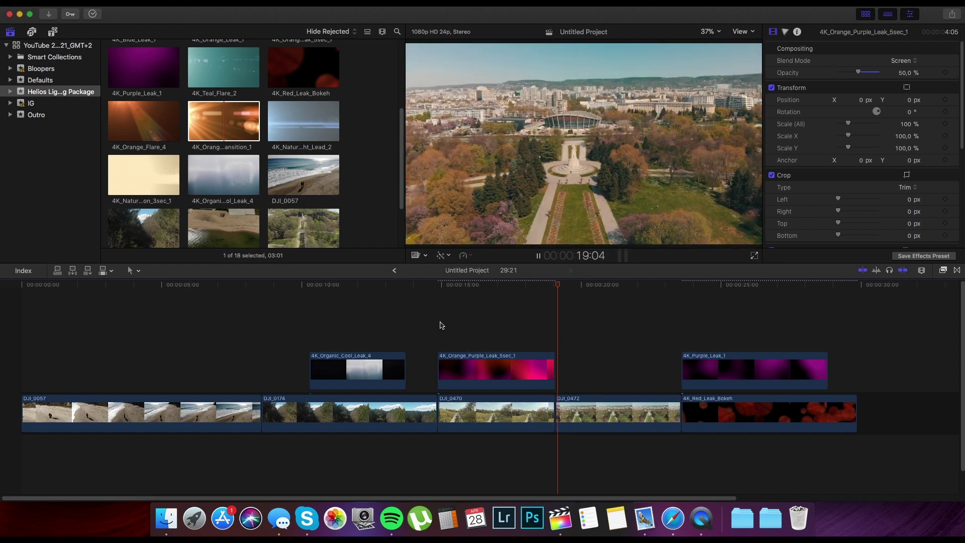
pyautogui.press('space')
pyautogui.click(478, 332)
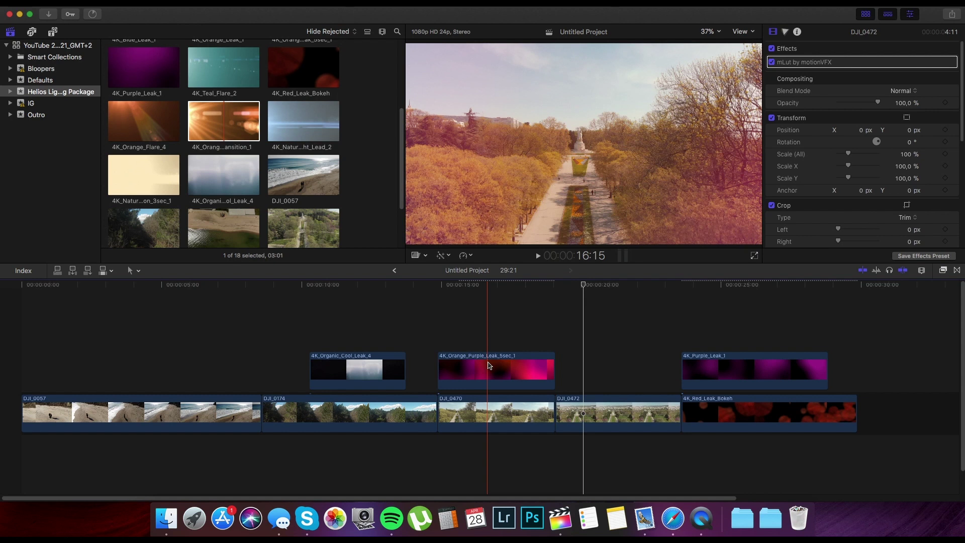
# - Disable 4K_Orange_Purple_Leak_5sec_1 and stack 4K_Purple_Leak_1 above it, aligned with the start of DJI_0470
pyautogui.click(489, 365)
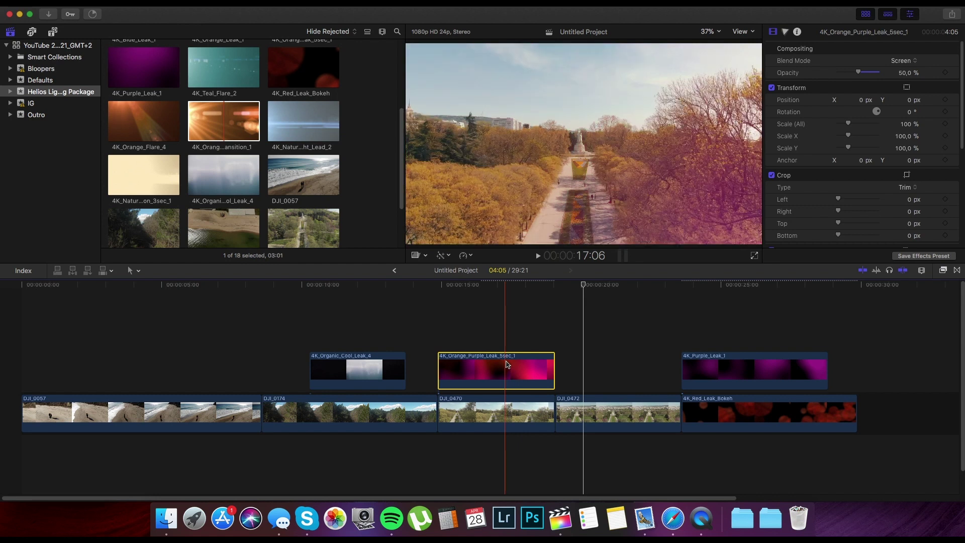
pyautogui.click(688, 357)
pyautogui.moveTo(686, 349); pyautogui.dragTo(443, 306)
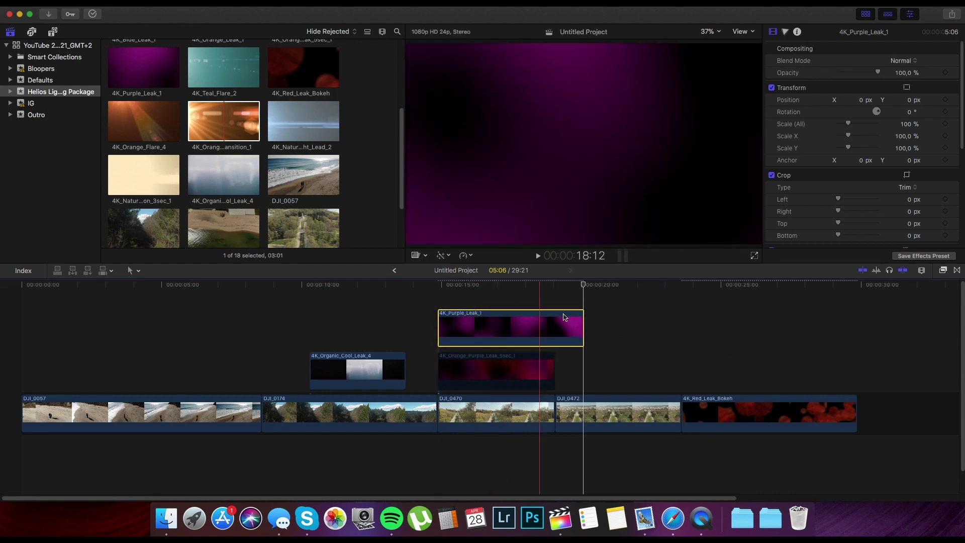
# - Set the blend mode of 4K_Purple_Leak_1 to Screen
pyautogui.click(903, 73)
pyautogui.click(900, 61)
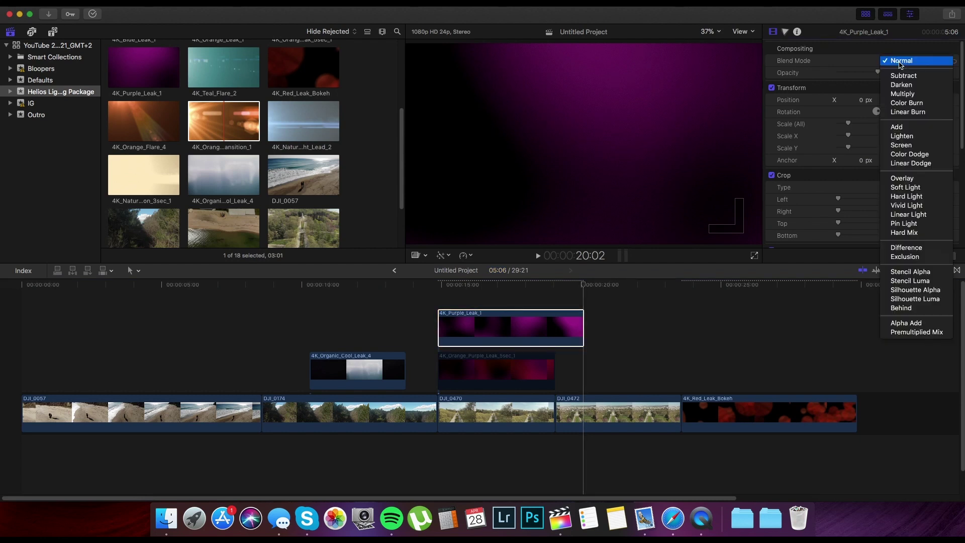
pyautogui.click(905, 149)
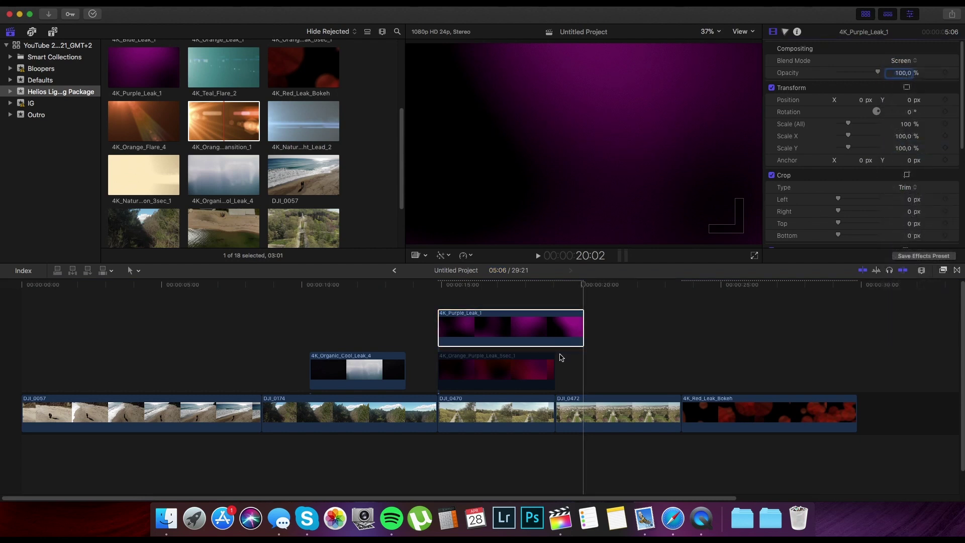
# - Trim the end of 4K_Purple_Leak_1 to the end of DJI_0470 and play that section to review it
pyautogui.moveTo(583, 326); pyautogui.dragTo(553, 326)
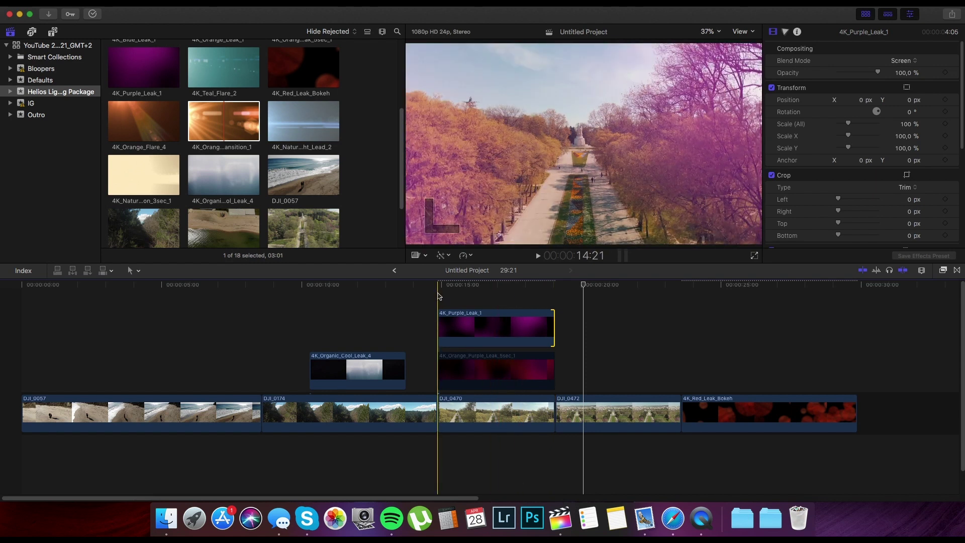
pyautogui.press('space')
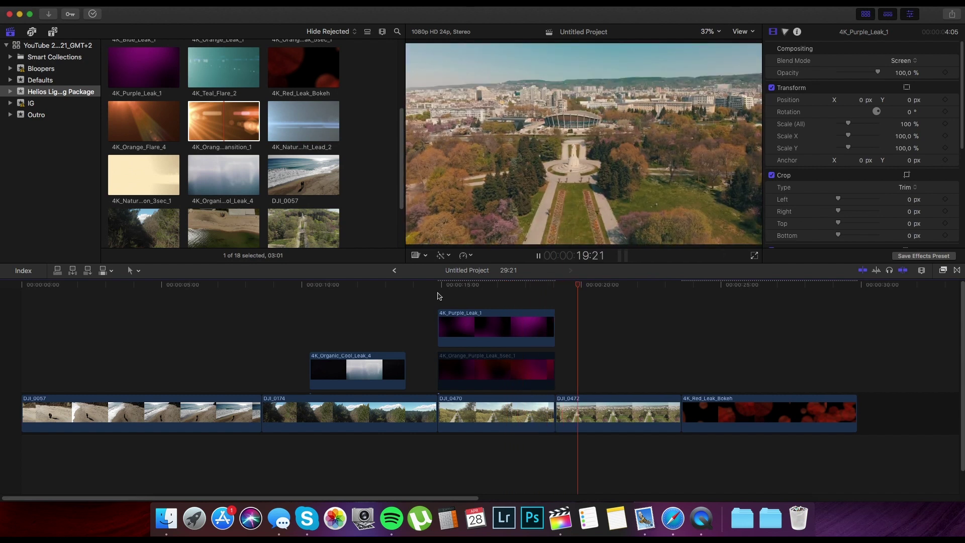
pyautogui.press('space')
# - Delete 4K_Purple_Leak_1 from the timeline and move 4K_Red_Leak_Bokeh above DJI_0472, aligned with its start
pyautogui.click(517, 335)
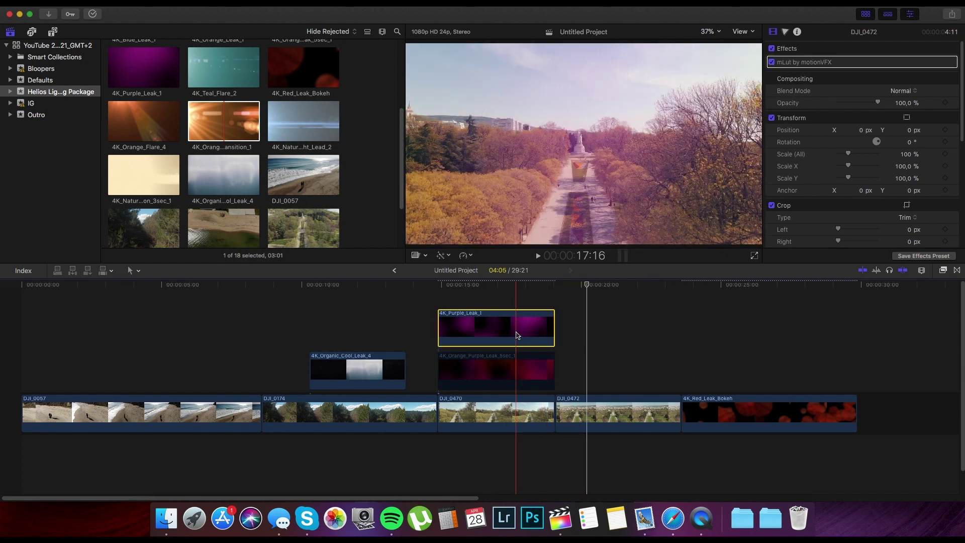
pyautogui.press('Delete')
pyautogui.moveTo(692, 406); pyautogui.dragTo(566, 363)
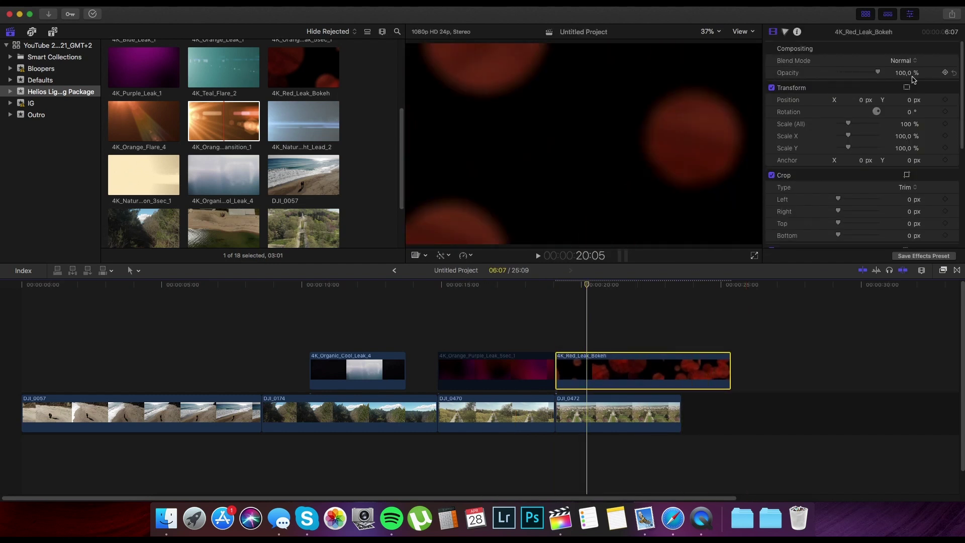
# - Set the blend mode of 4K_Red_Leak_Bokeh to Screen and trim its end to the end of DJI_0472
pyautogui.click(901, 60)
pyautogui.click(737, 331)
pyautogui.moveTo(730, 373); pyautogui.dragTo(681, 374)
# - Play DJI_0472 from its start to review the red bokeh overlay
pyautogui.click(555, 335)
pyautogui.press('space')
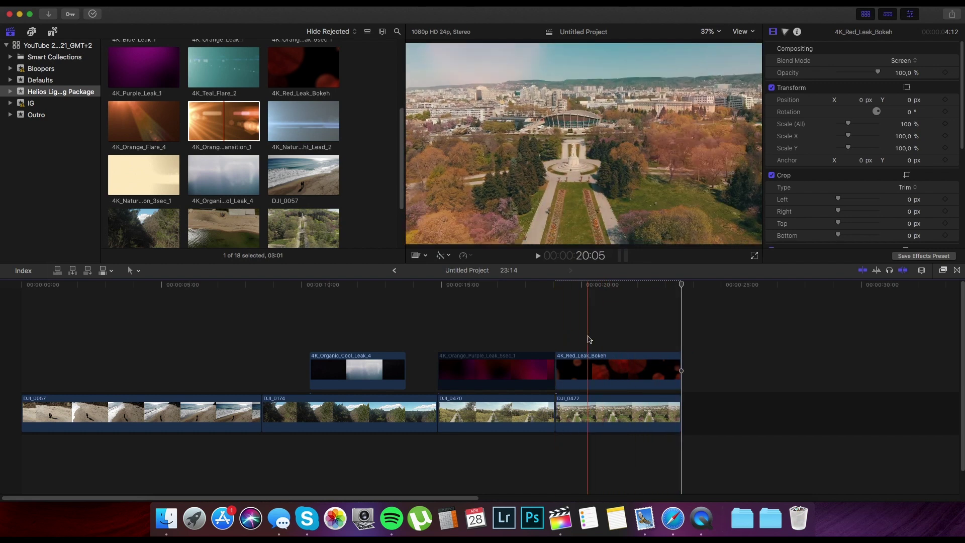
# - Lower the exposure of the highlights on 4K_Red_Leak_Bokeh to -41% with the Color Board
pyautogui.click(583, 369)
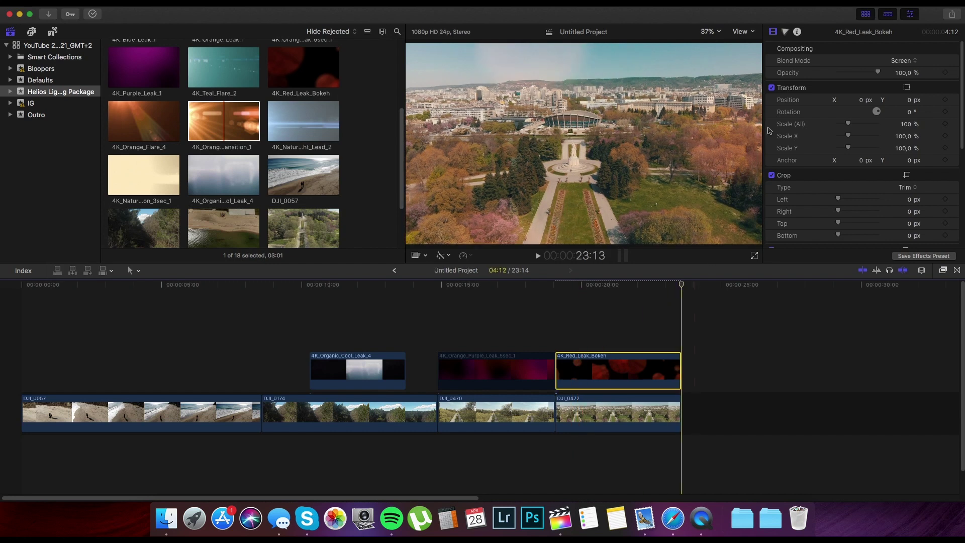
pyautogui.click(785, 32)
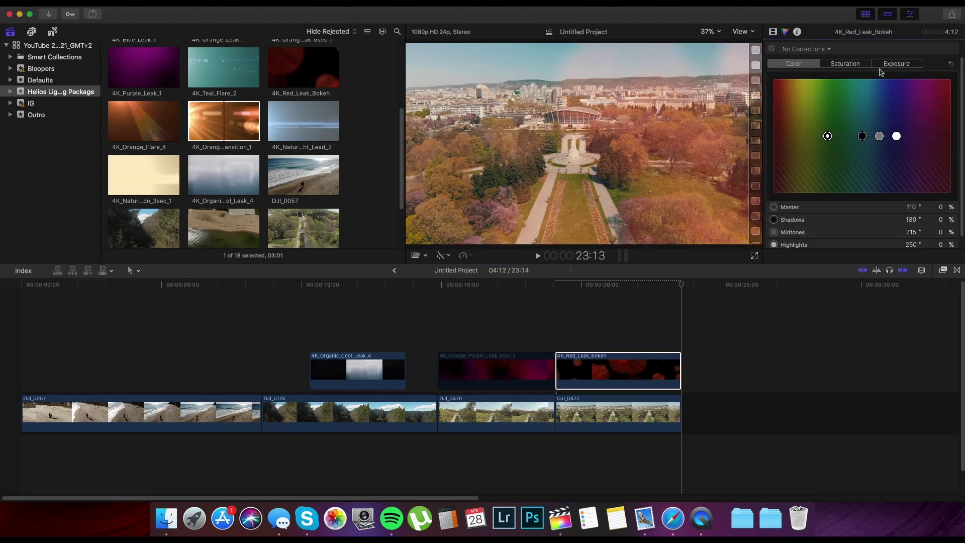
pyautogui.click(896, 64)
pyautogui.click(589, 371)
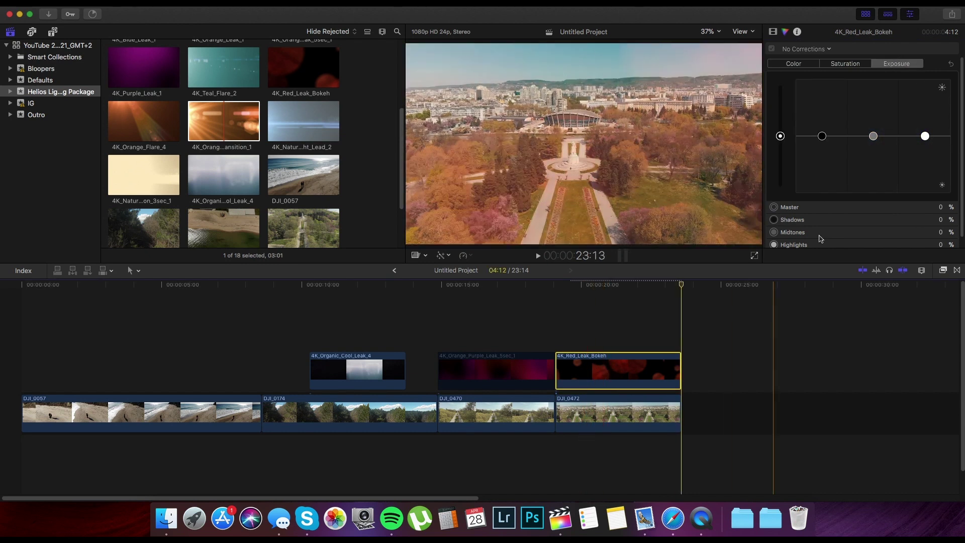
pyautogui.moveTo(928, 138); pyautogui.dragTo(935, 161)
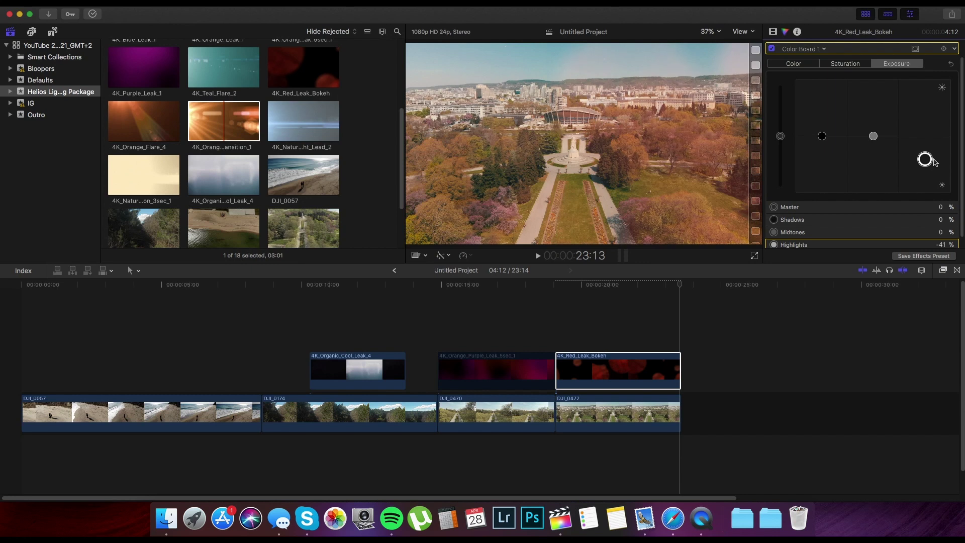
# - Shift the master color of 4K_Red_Leak_Bokeh to yellow at 52° and 58% in the Color Board
pyautogui.click(846, 64)
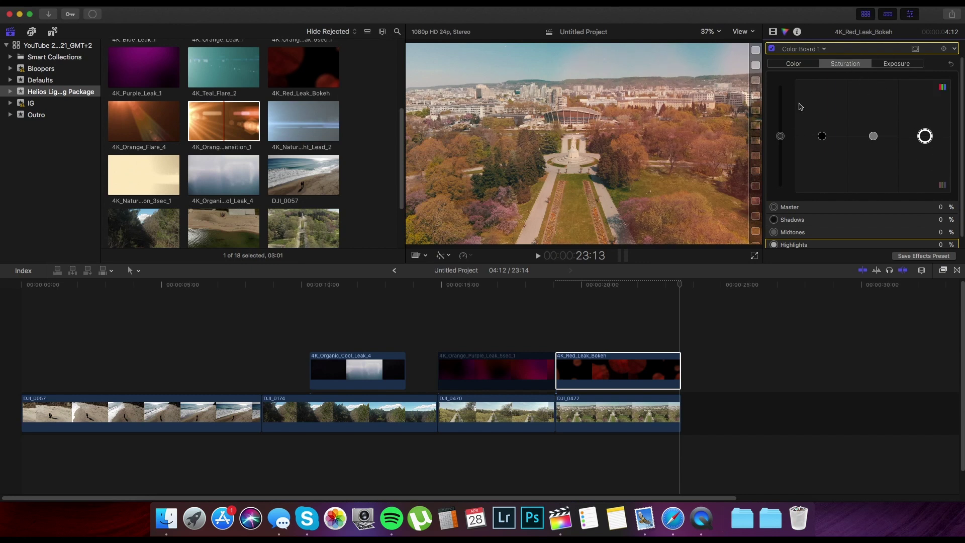
pyautogui.click(802, 65)
pyautogui.moveTo(828, 136); pyautogui.dragTo(800, 104)
# - Play the section from the start of DJI_0472 to check the recolored bokeh overlay
pyautogui.click(553, 336)
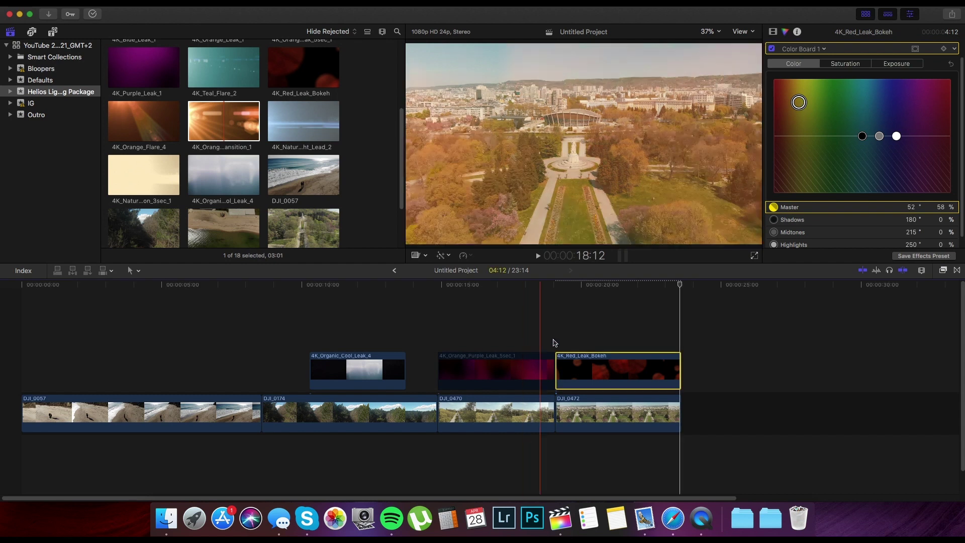
pyautogui.press('super+4')
pyautogui.press('super+4')
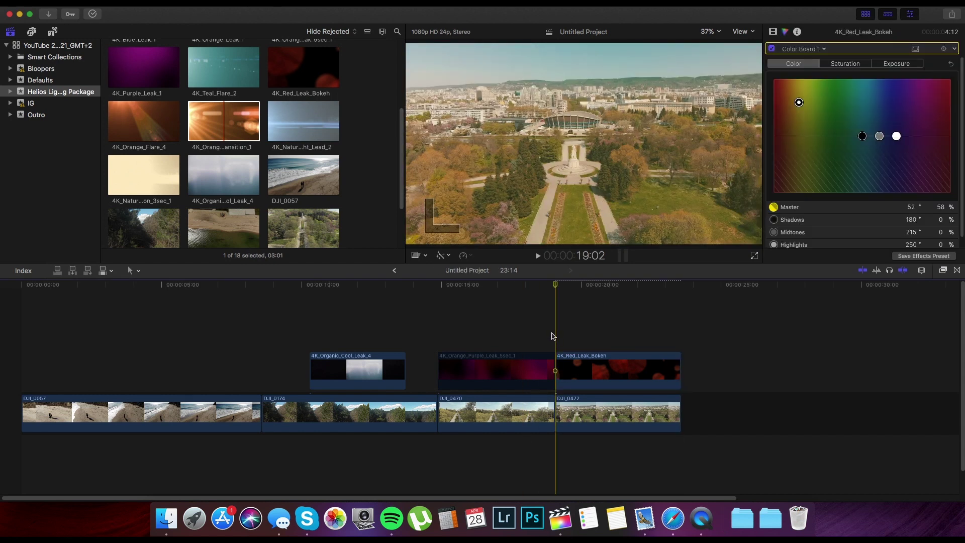
pyautogui.press('space')
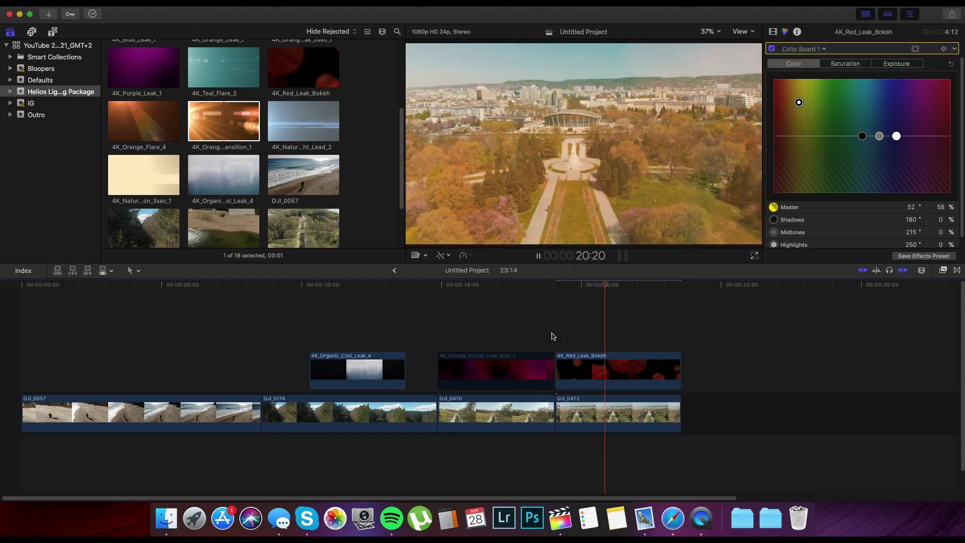
pyautogui.press('space')
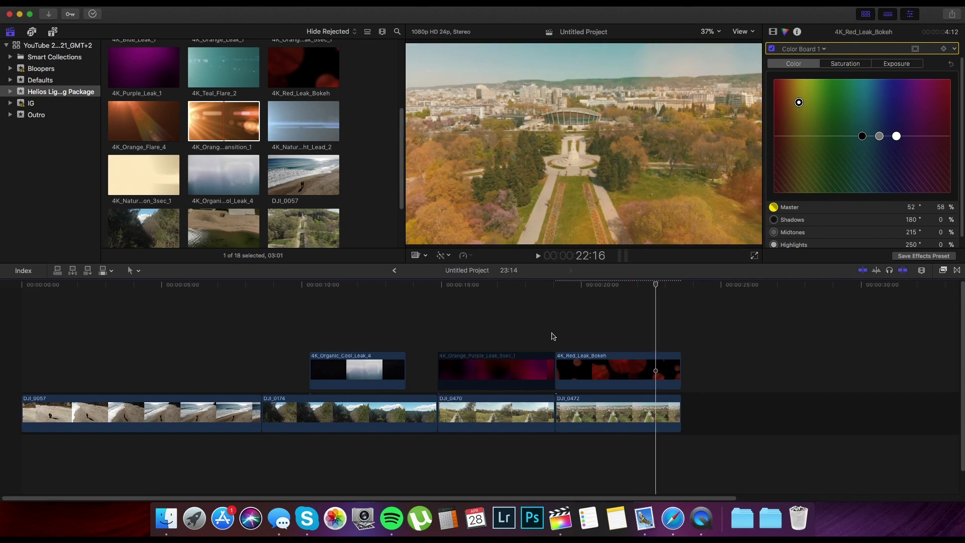